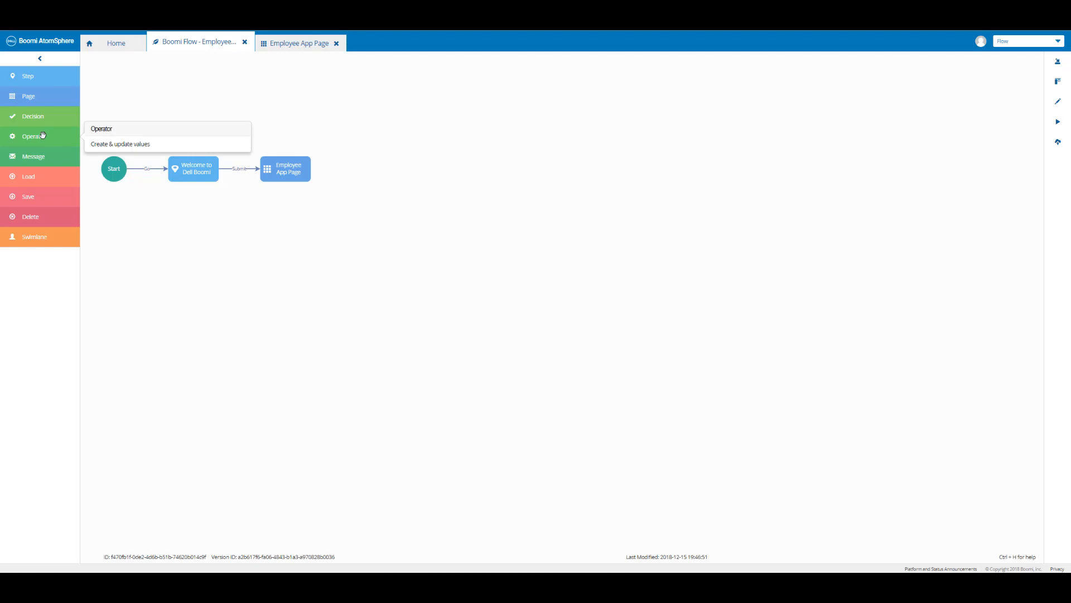
Add an Operator element after Employee App Page on the flow canvas and name it Generate Unique ID
{"action": "left_click_drag", "start_coordinate": [42, 135], "coordinate": [387, 168]}
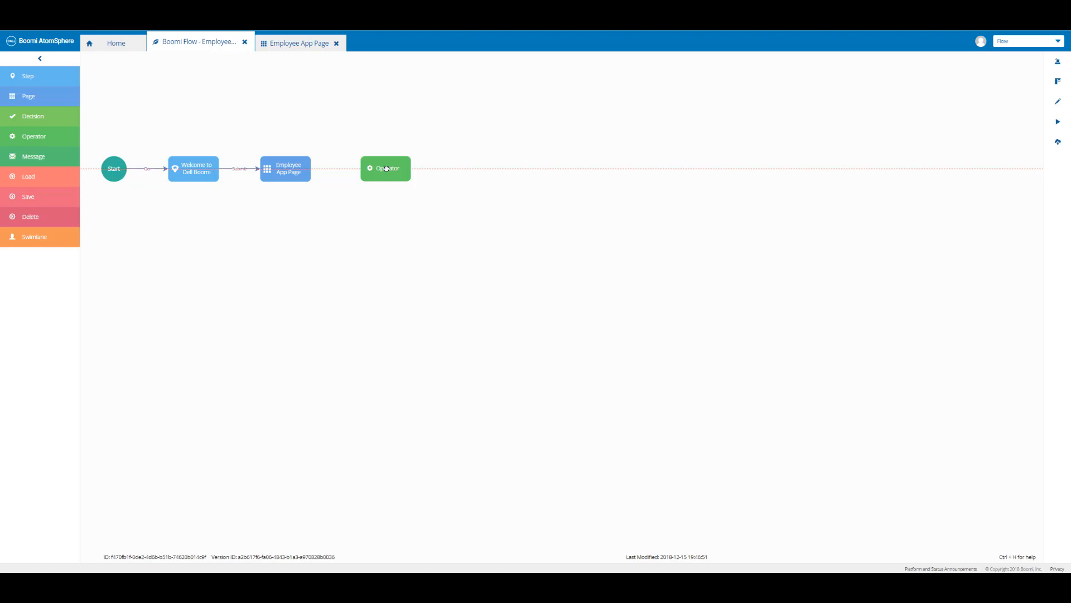
{"action": "left_click_drag", "start_coordinate": [387, 168], "coordinate": [387, 168]}
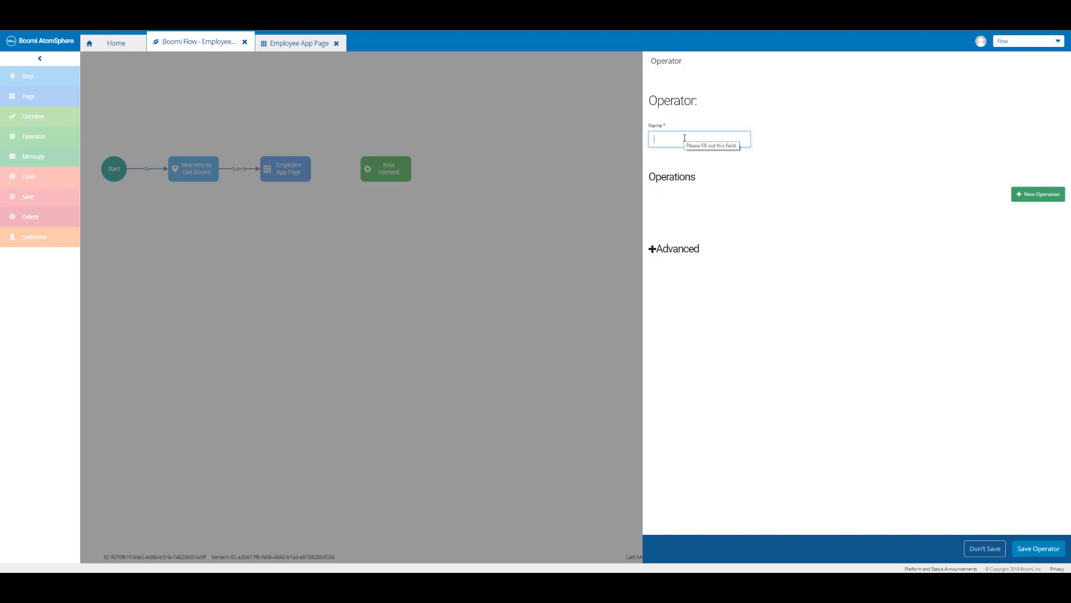
{"action": "type", "text": "Generate Unique ID"}
Add an operation to the operator and create a String value named Unique ID as the value to change
{"action": "left_click", "coordinate": [1042, 199]}
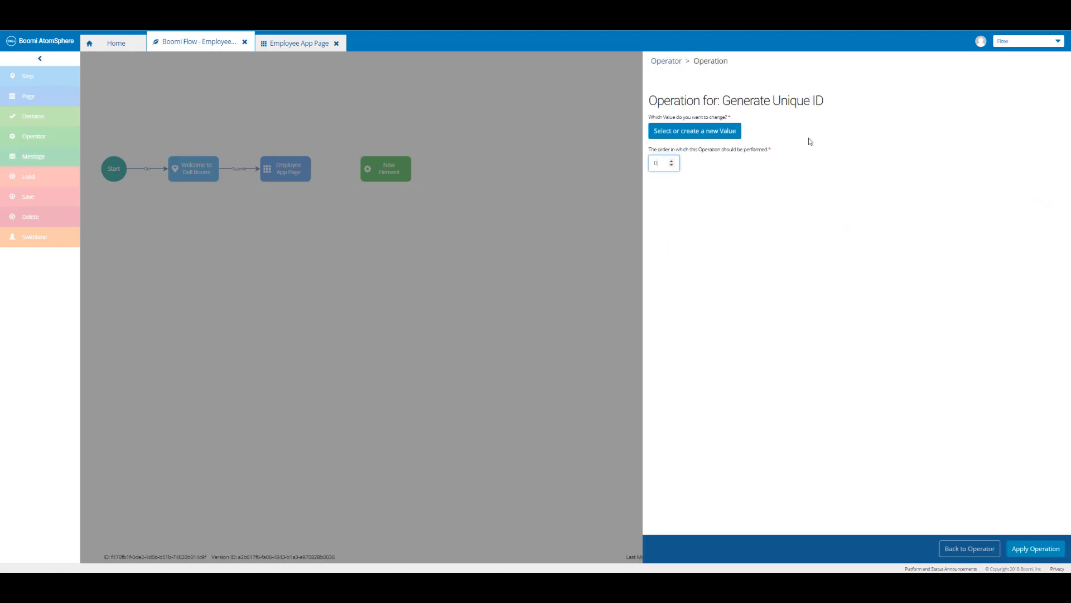
{"action": "left_click", "coordinate": [735, 133]}
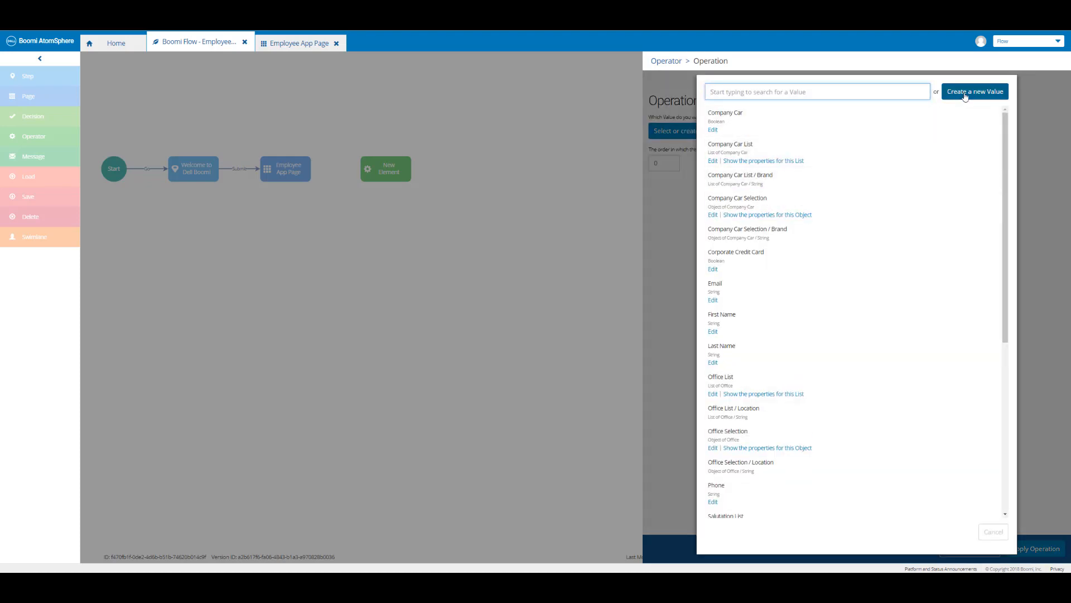
{"action": "left_click", "coordinate": [965, 97]}
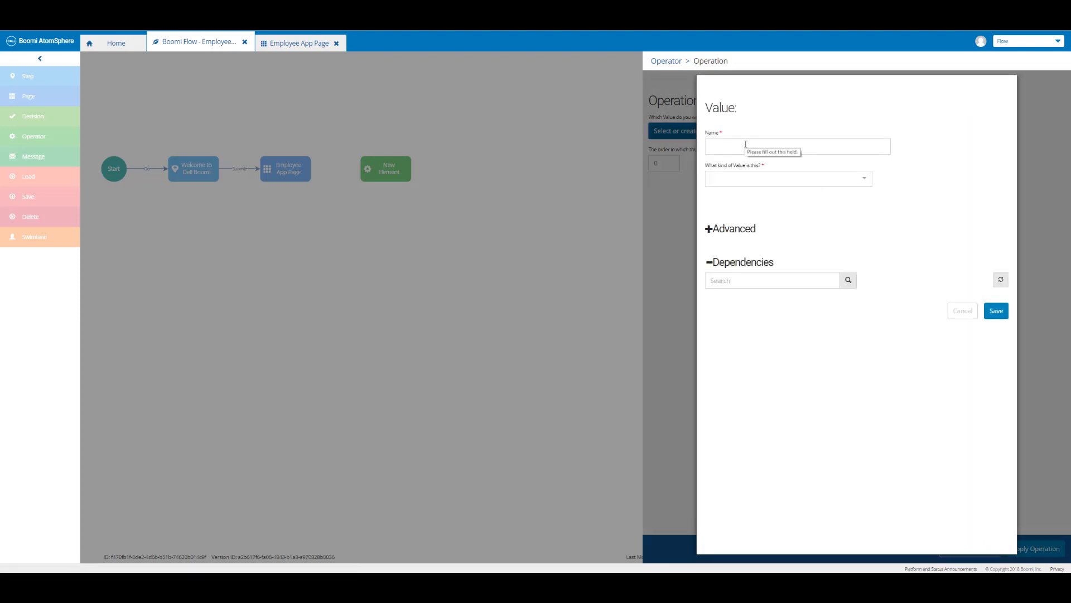
{"action": "left_click", "coordinate": [746, 145]}
{"action": "type", "text": "Unique ID"}
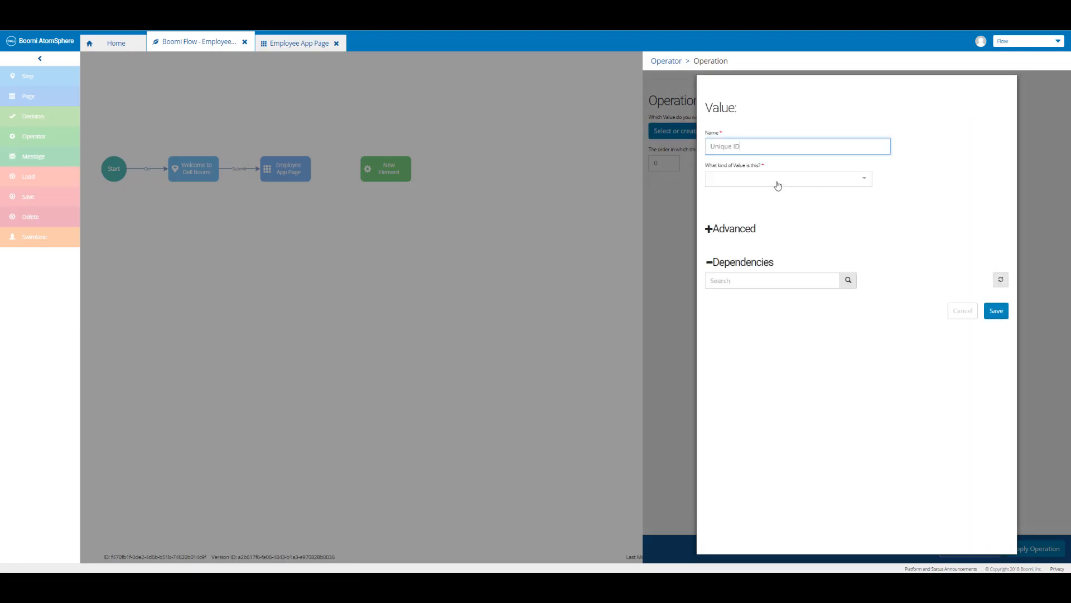
{"action": "left_click", "coordinate": [778, 178]}
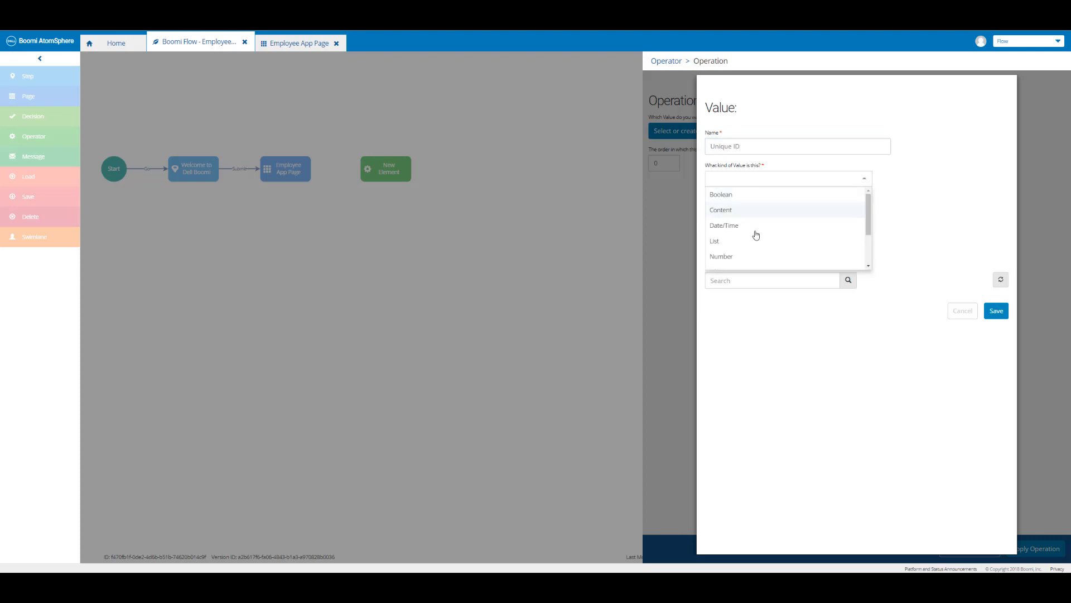
{"action": "scroll", "coordinate": [753, 237], "scroll_direction": "down", "scroll_amount": 2}
{"action": "left_click", "coordinate": [749, 246]}
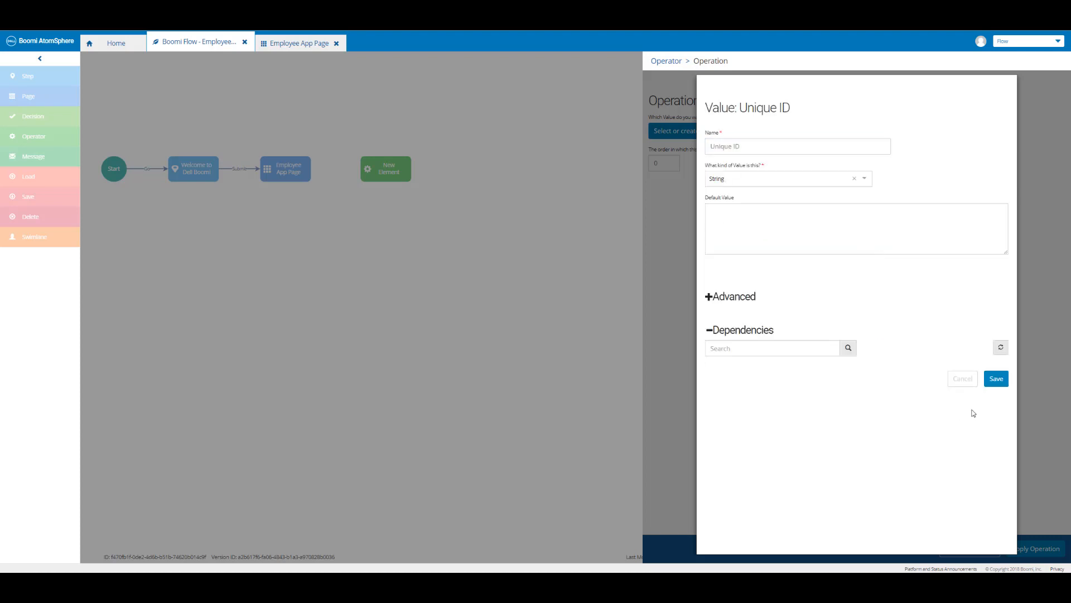
{"action": "left_click", "coordinate": [996, 379]}
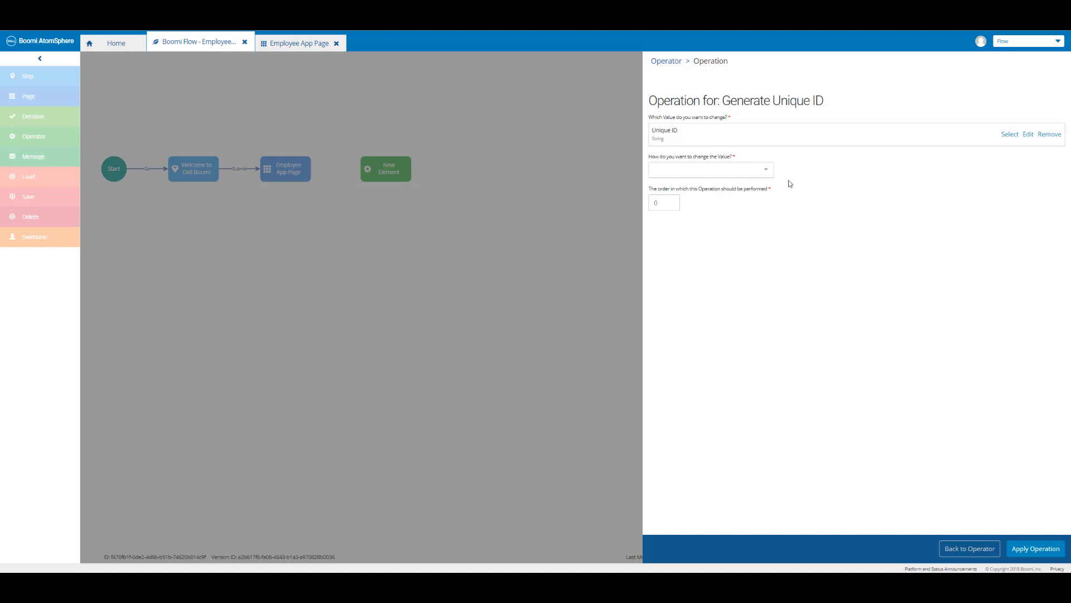
Make the operation Set Equal To the Value Of Last Name and apply it
{"action": "left_click", "coordinate": [759, 174]}
{"action": "left_click", "coordinate": [729, 186]}
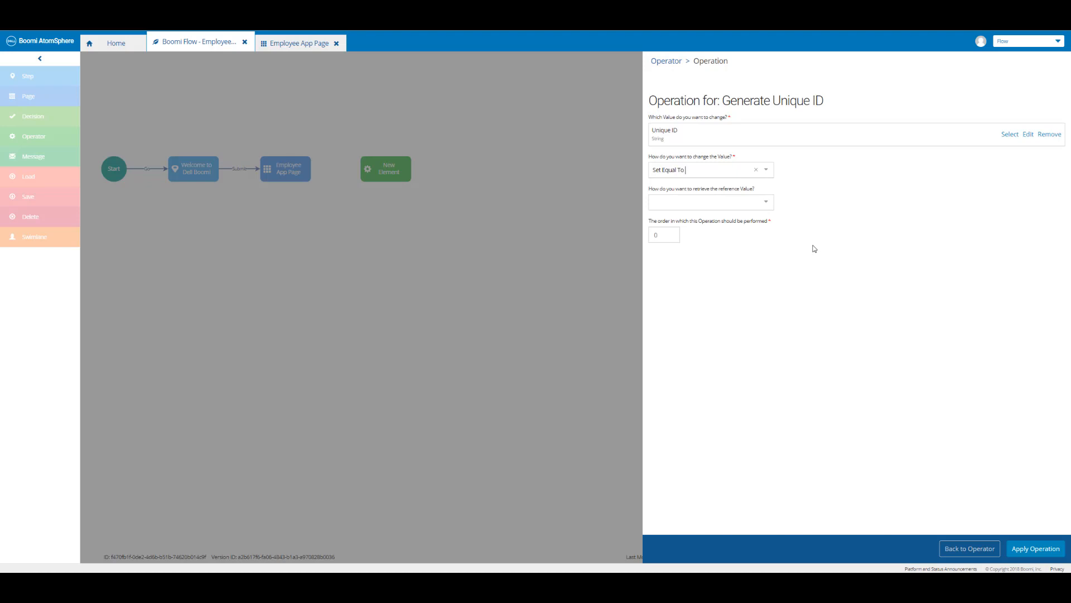
{"action": "left_click", "coordinate": [767, 202]}
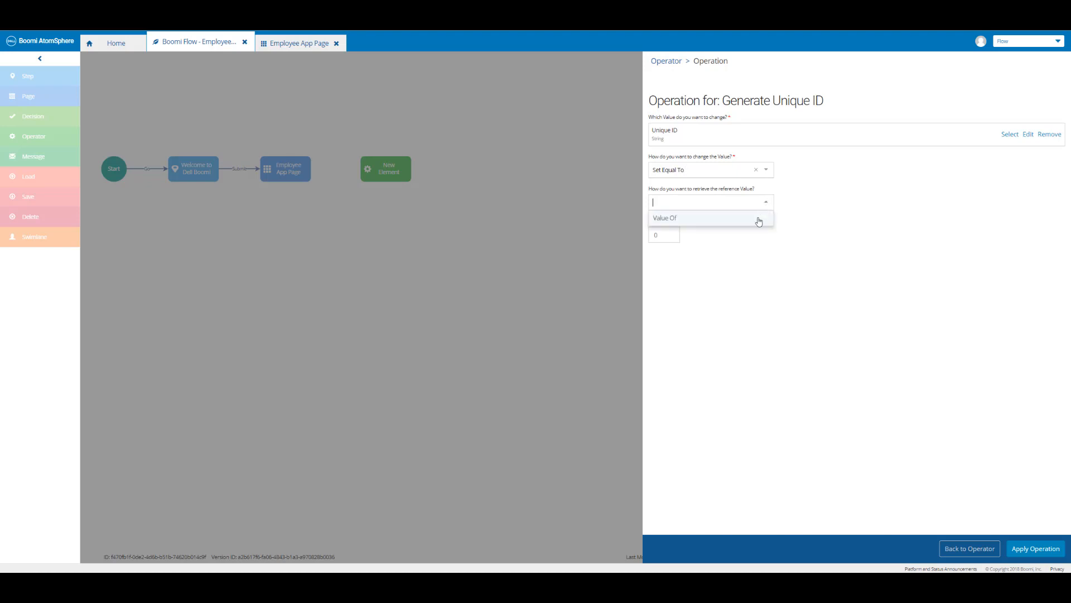
{"action": "left_click", "coordinate": [758, 219]}
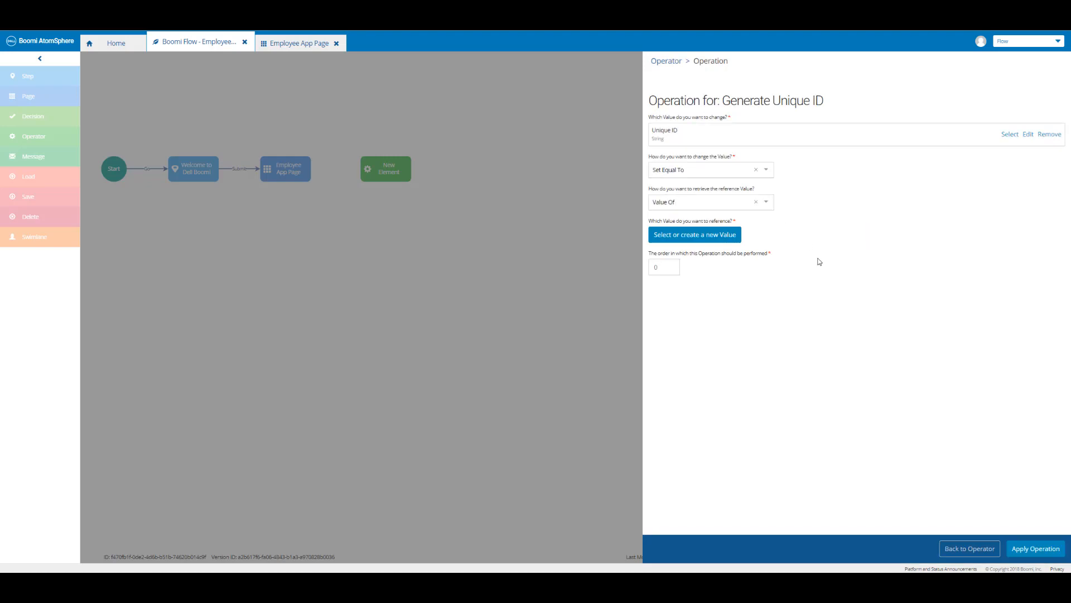
{"action": "left_click", "coordinate": [728, 237]}
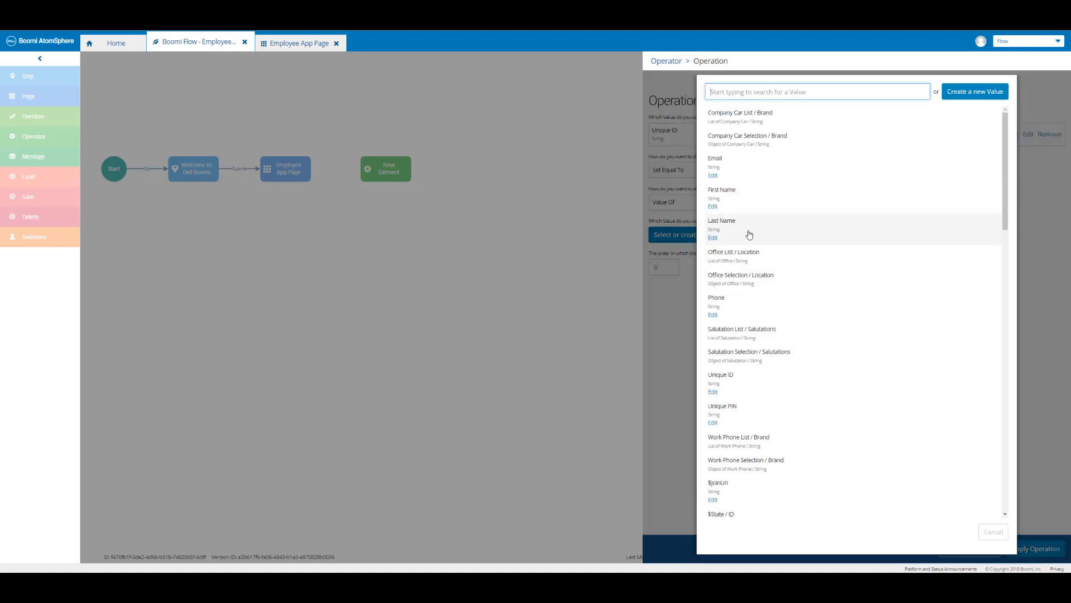
{"action": "left_click", "coordinate": [750, 234]}
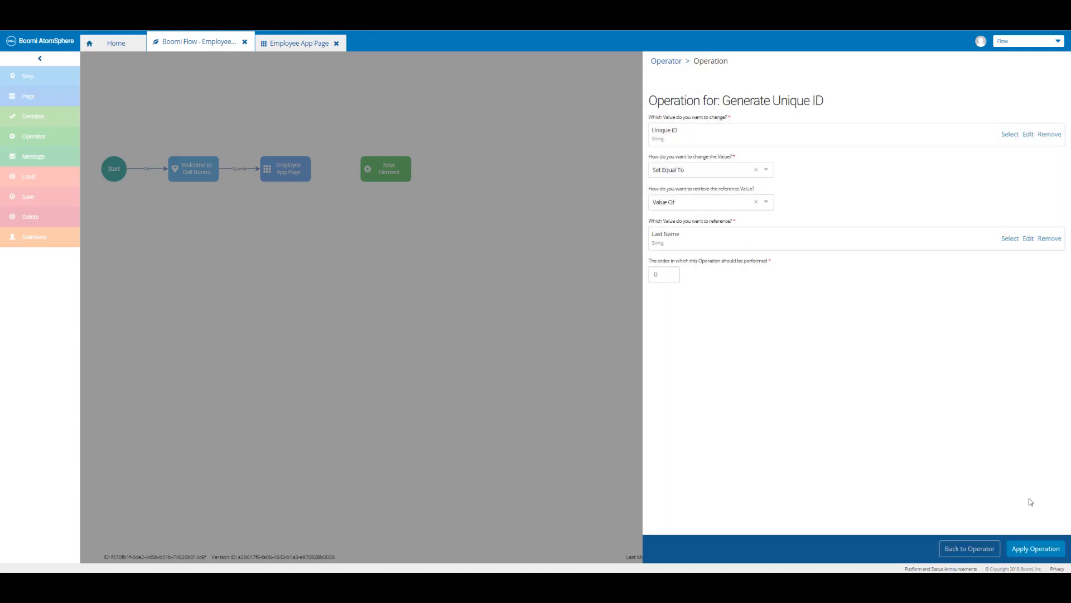
{"action": "left_click", "coordinate": [1042, 549]}
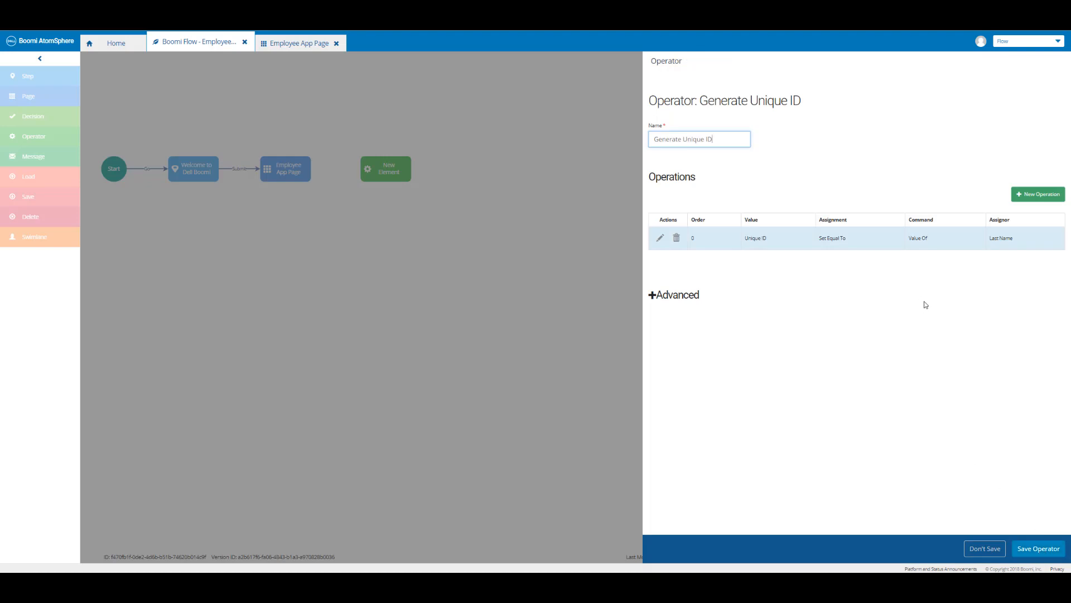
Add a second operation to the operator with Unique ID as the value to change
{"action": "left_click", "coordinate": [1035, 195]}
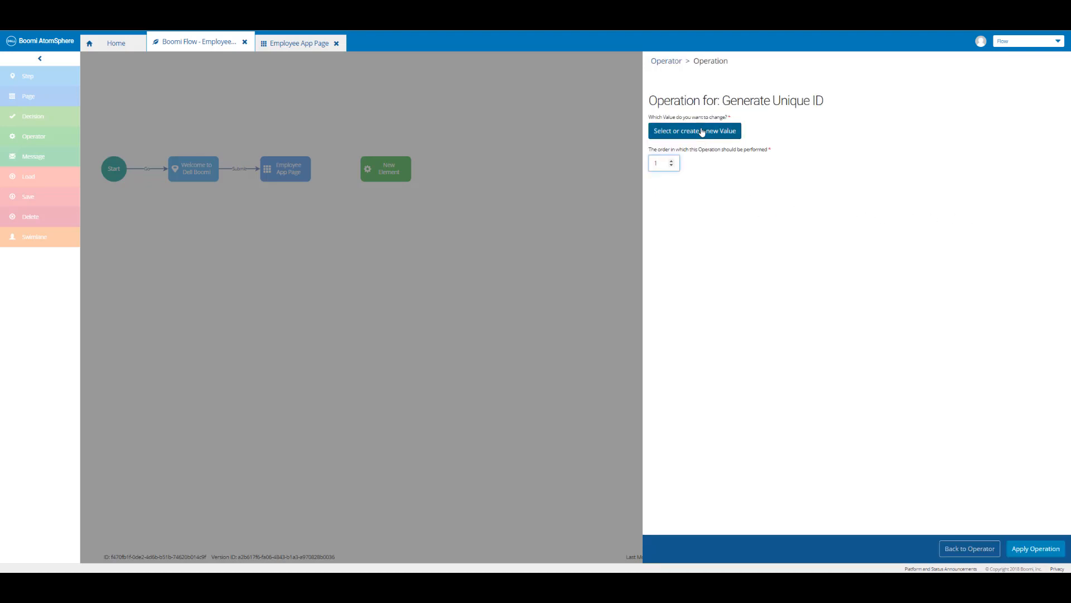
{"action": "left_click", "coordinate": [702, 132]}
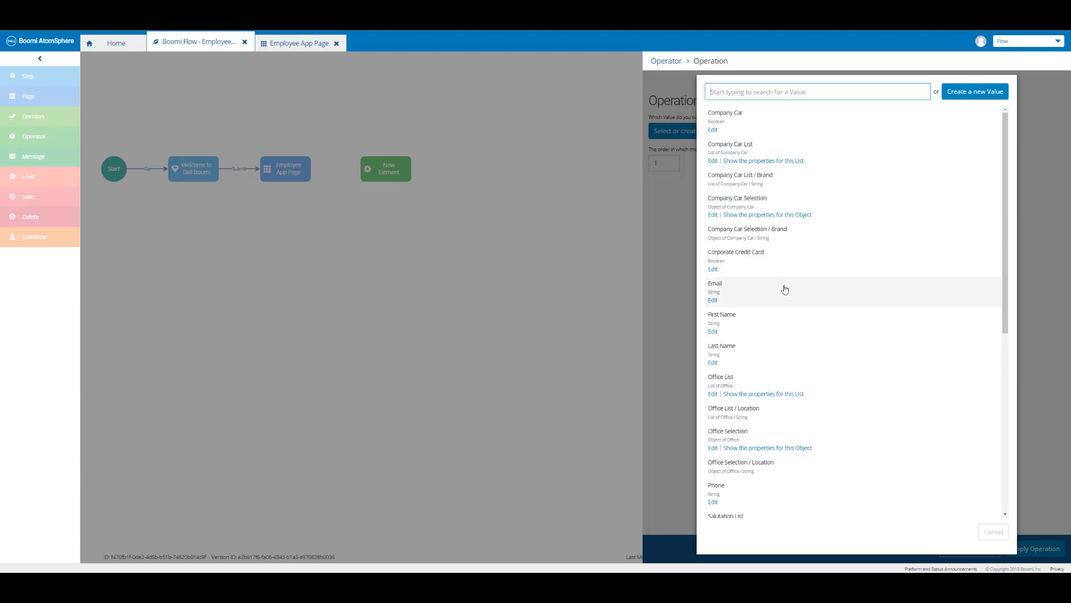
{"action": "scroll", "coordinate": [785, 289], "scroll_direction": "down", "scroll_amount": 6}
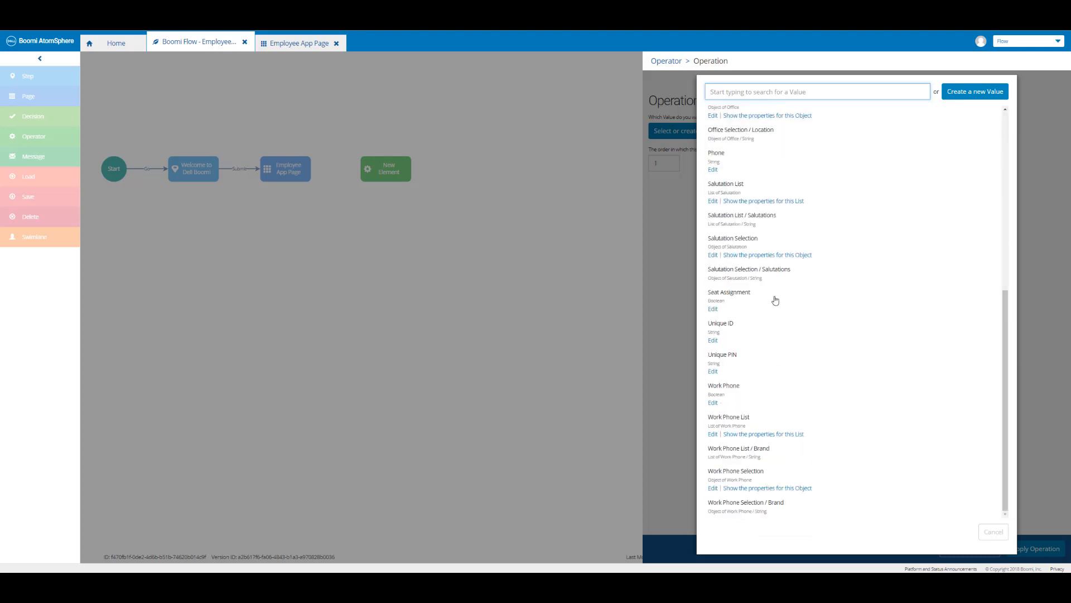
{"action": "left_click", "coordinate": [738, 332]}
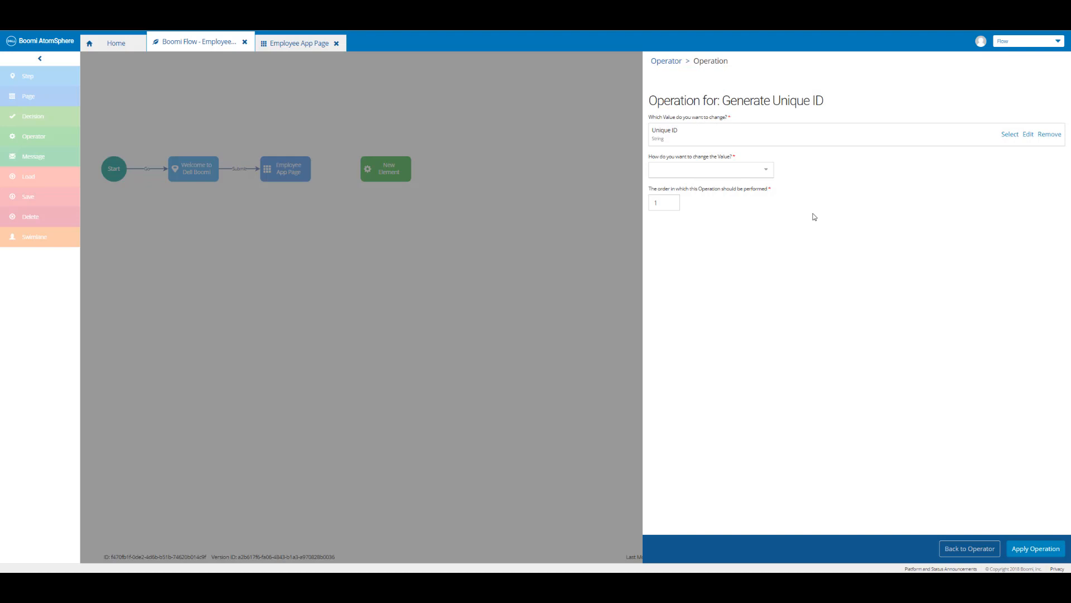
Make the second operation Concatenate the Value Of Unique PIN, and save the operator with it applied
{"action": "left_click", "coordinate": [766, 173]}
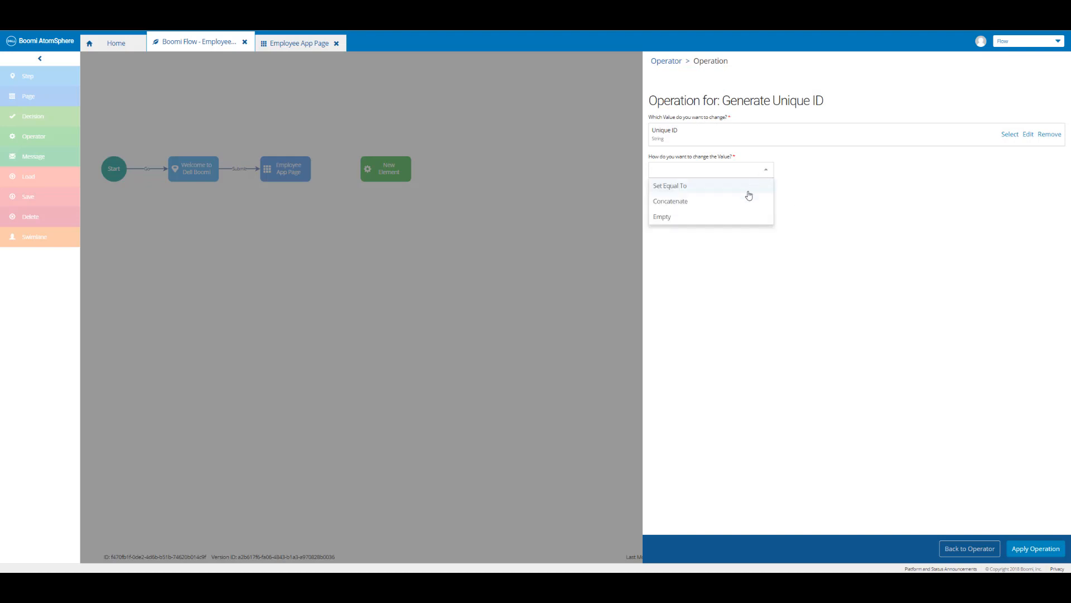
{"action": "left_click", "coordinate": [746, 203]}
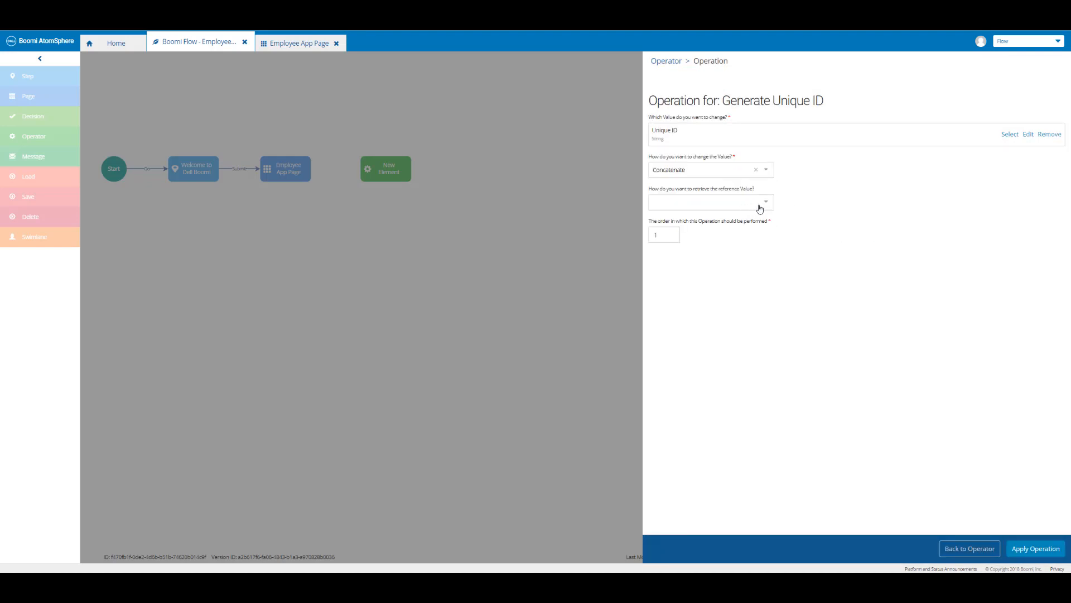
{"action": "left_click", "coordinate": [760, 208]}
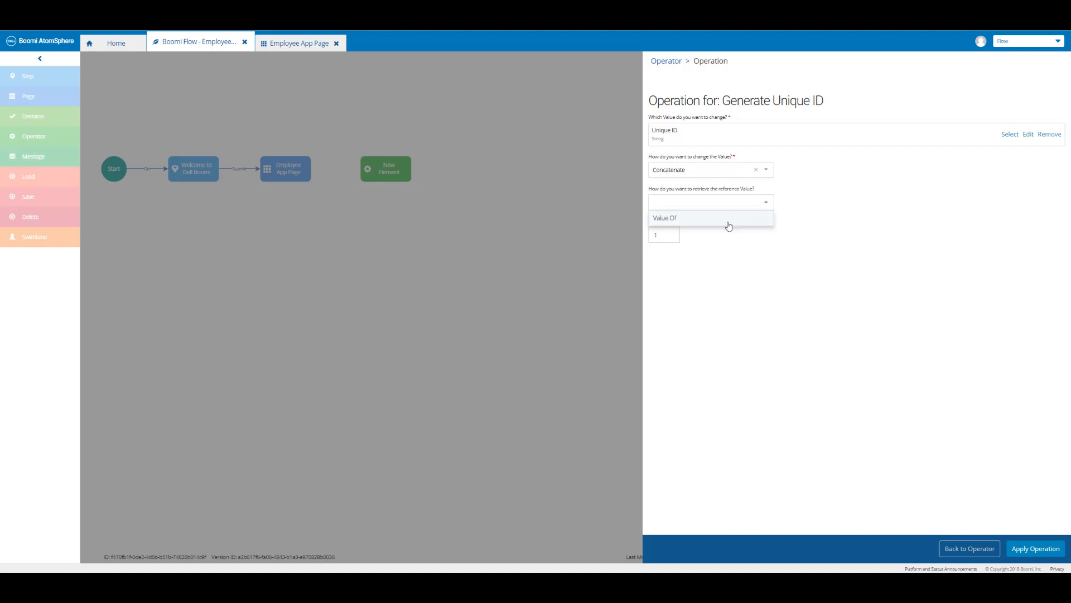
{"action": "left_click", "coordinate": [730, 224]}
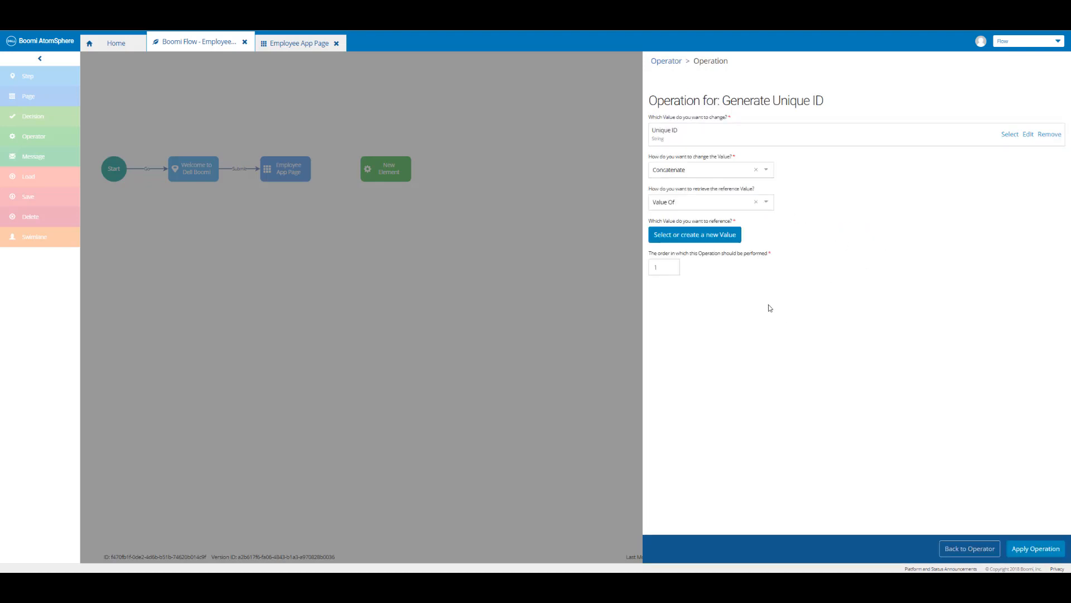
{"action": "left_click", "coordinate": [709, 239]}
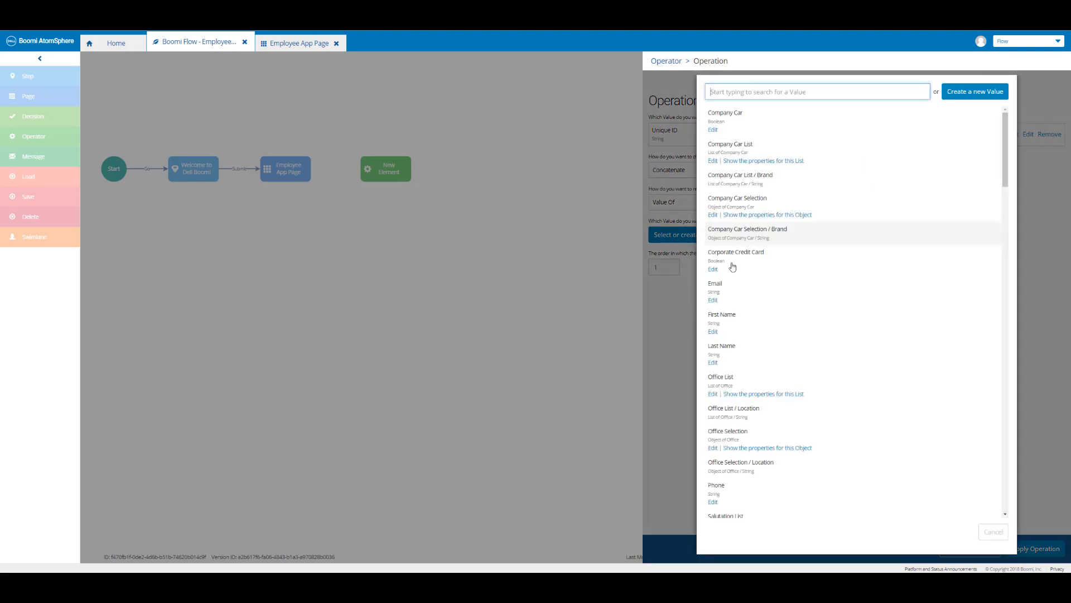
{"action": "scroll", "coordinate": [742, 240], "scroll_direction": "down", "scroll_amount": 10}
{"action": "left_click", "coordinate": [733, 199]}
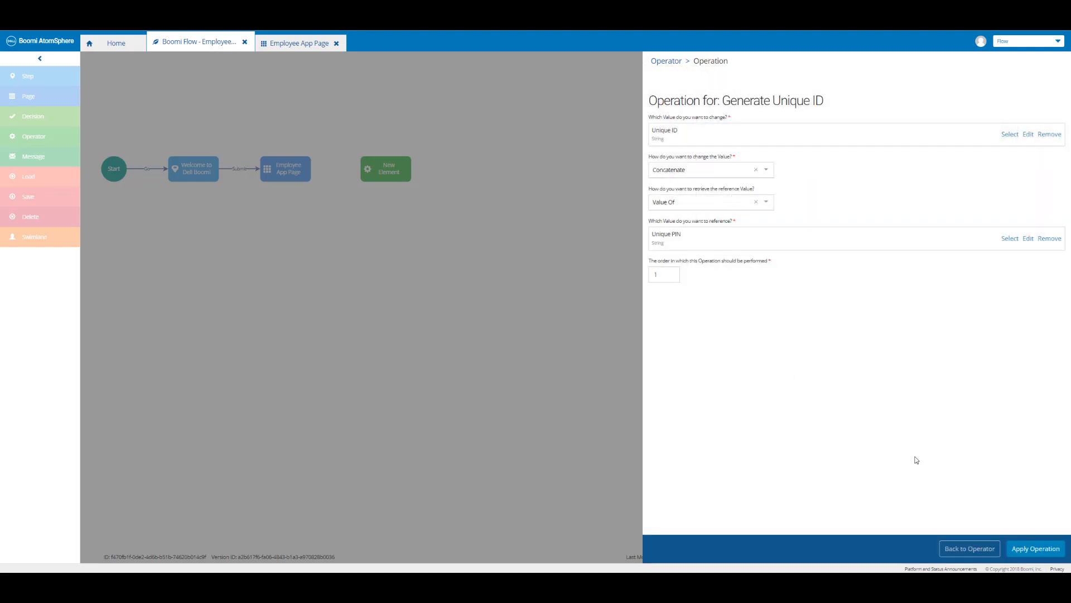
{"action": "left_click", "coordinate": [1036, 549]}
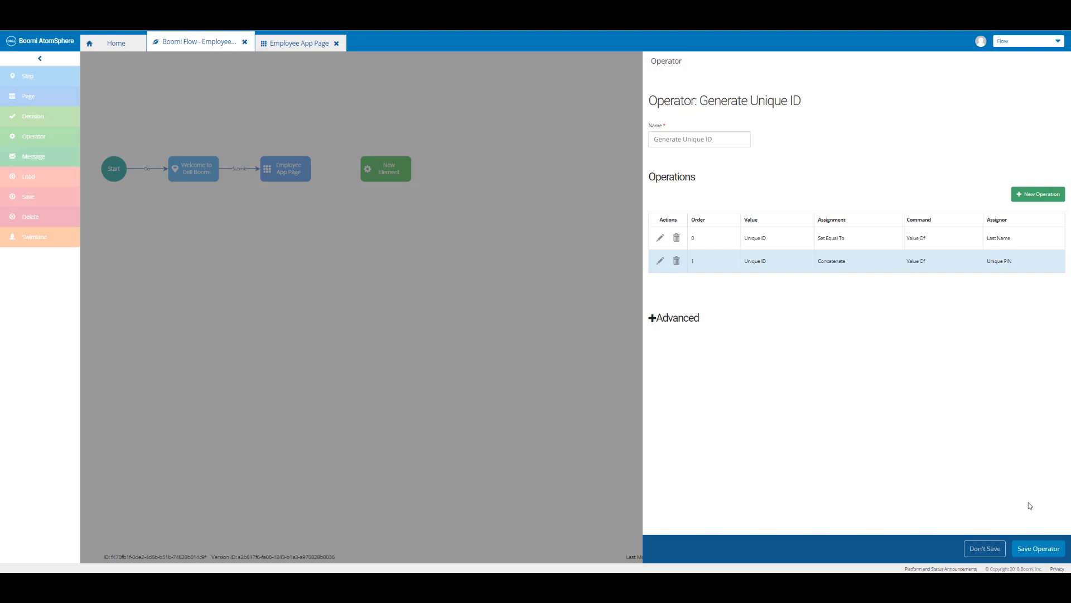
{"action": "left_click", "coordinate": [1040, 551]}
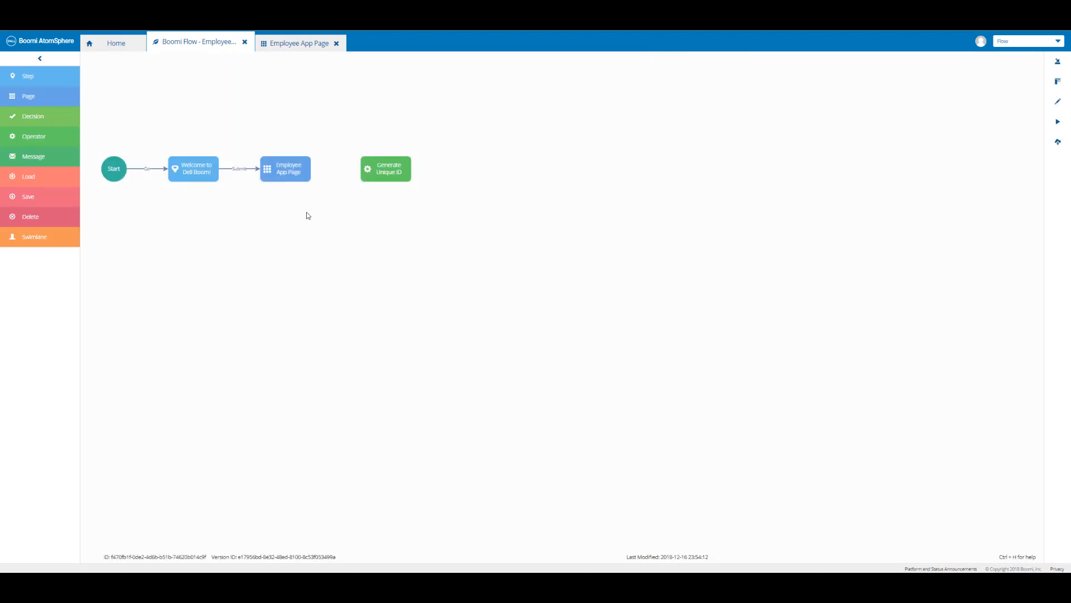
Connect Employee App Page to Generate Unique ID with an outcome named and labelled Submit, using the Submit action kind, and save it
{"action": "left_click", "coordinate": [288, 171]}
{"action": "left_click_drag", "start_coordinate": [287, 171], "coordinate": [383, 171]}
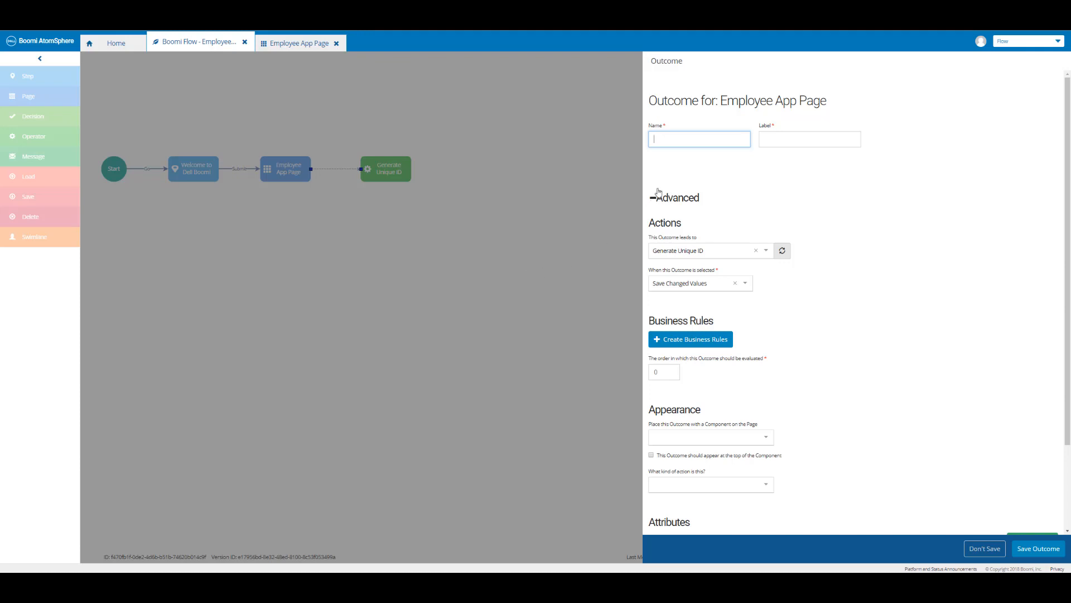
{"action": "type", "text": "Submit"}
{"action": "key", "text": "Tab"}
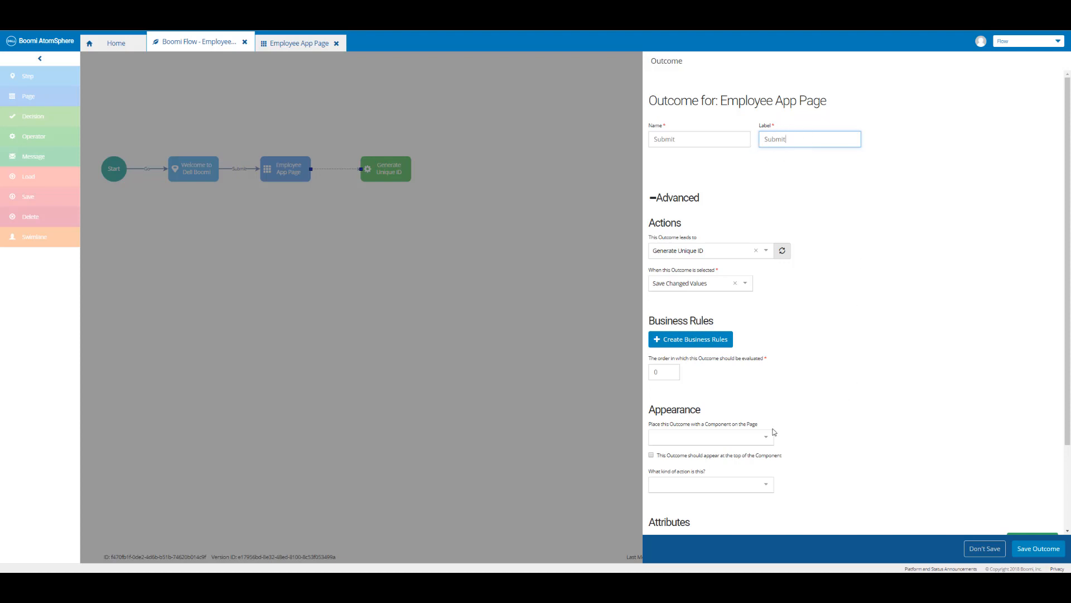
{"action": "left_click", "coordinate": [761, 488]}
{"action": "scroll", "coordinate": [733, 510], "scroll_direction": "down", "scroll_amount": 5}
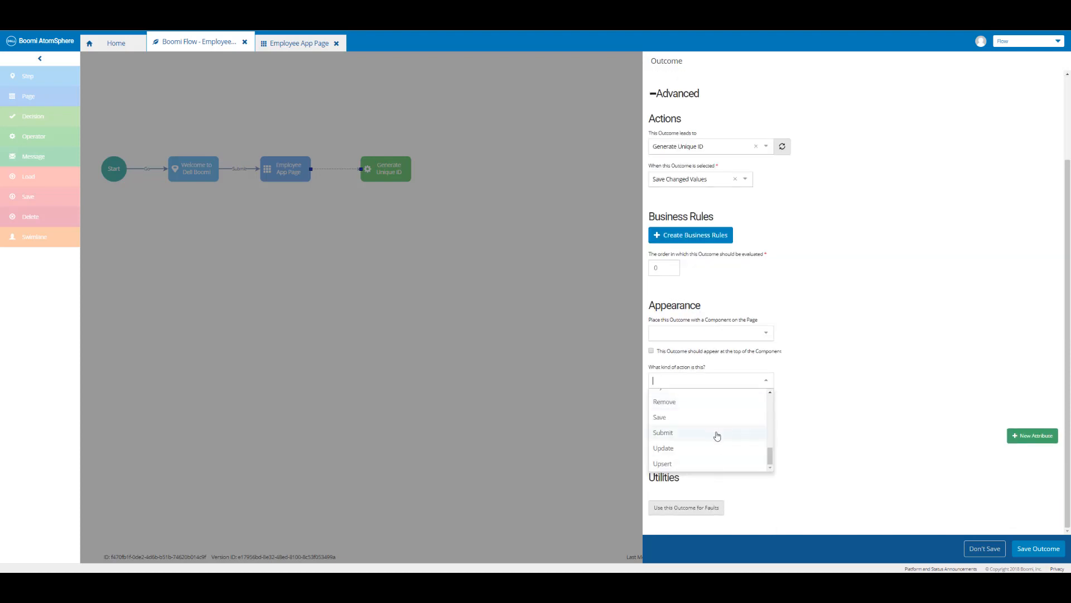
{"action": "left_click", "coordinate": [715, 433]}
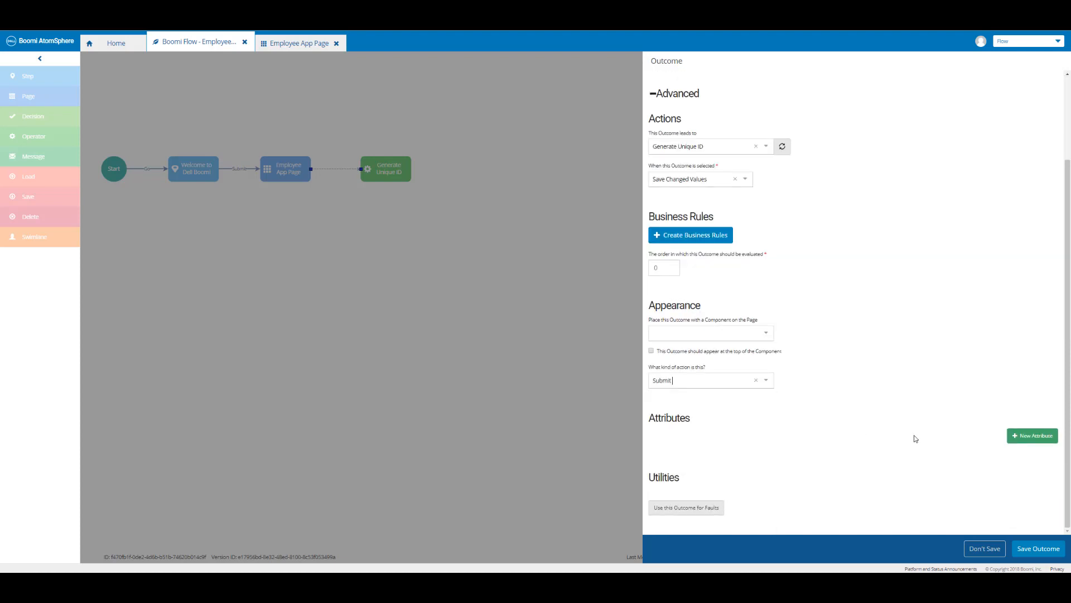
{"action": "left_click", "coordinate": [1037, 549]}
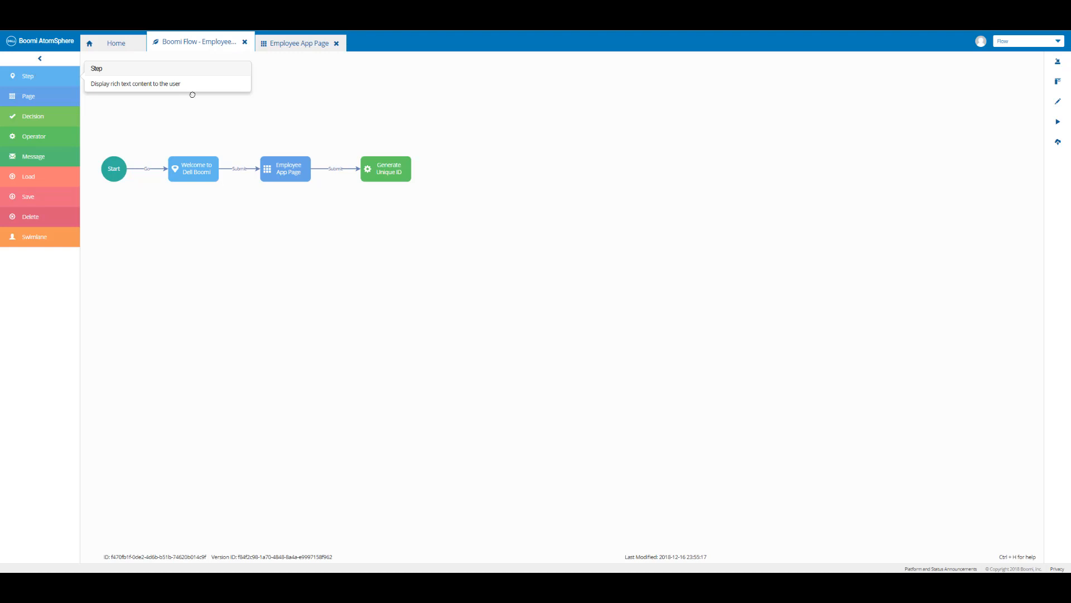
Add a Step element after Generate Unique ID, named Thank You, with the content "Thank you for using our Employee App:"
{"action": "left_click_drag", "start_coordinate": [39, 75], "coordinate": [496, 170]}
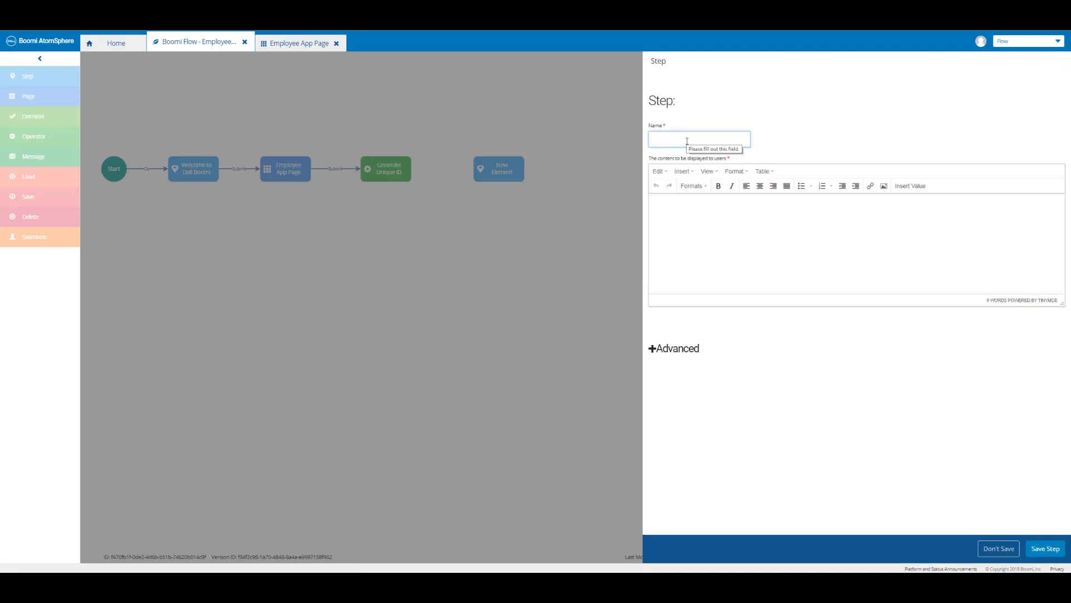
{"action": "type", "text": "Thank You"}
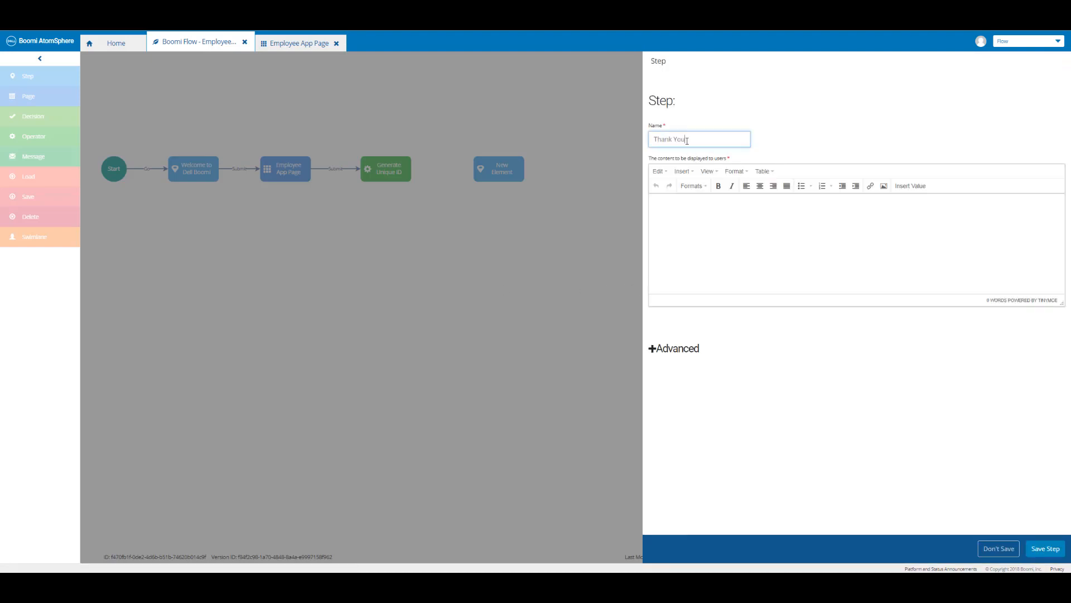
{"action": "left_click", "coordinate": [696, 210]}
{"action": "type", "text": "Thank you for using our Employee App:"}
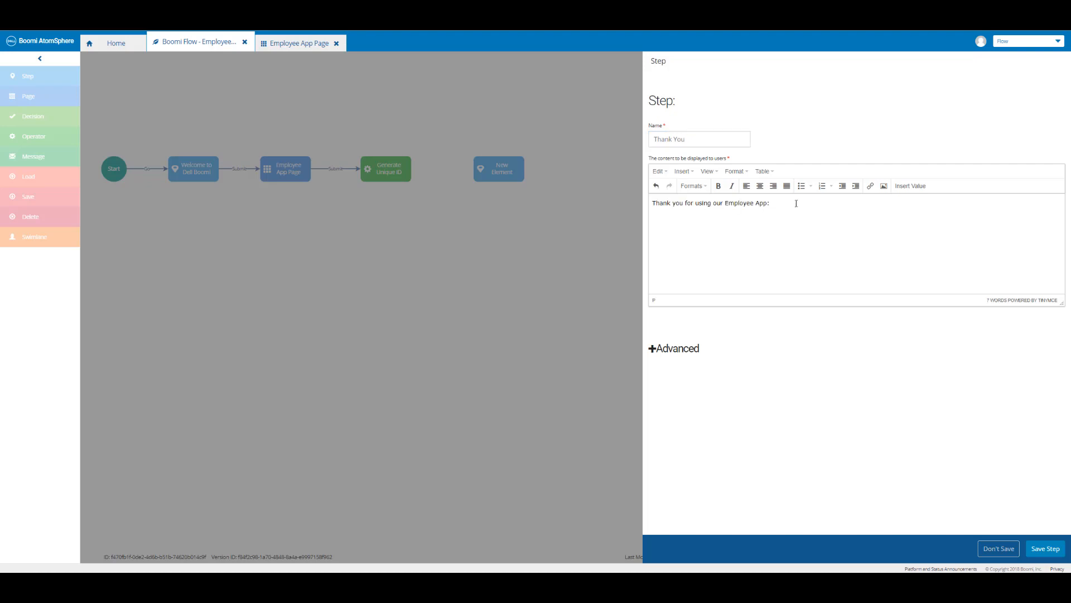
Insert the First Name and Last Name values after the thank-you sentence
{"action": "left_click", "coordinate": [910, 189]}
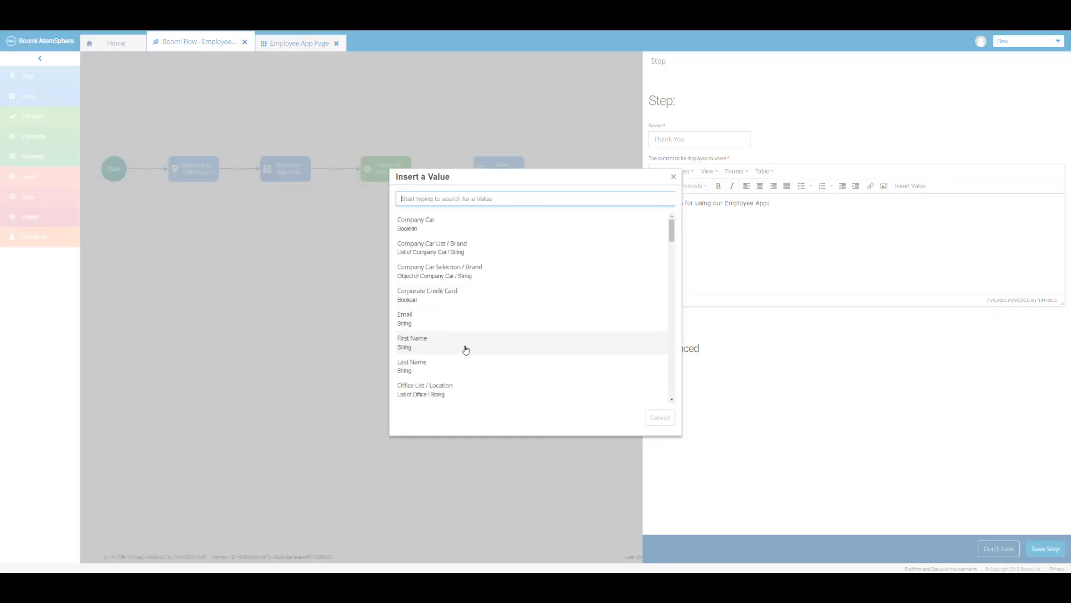
{"action": "left_click", "coordinate": [466, 350]}
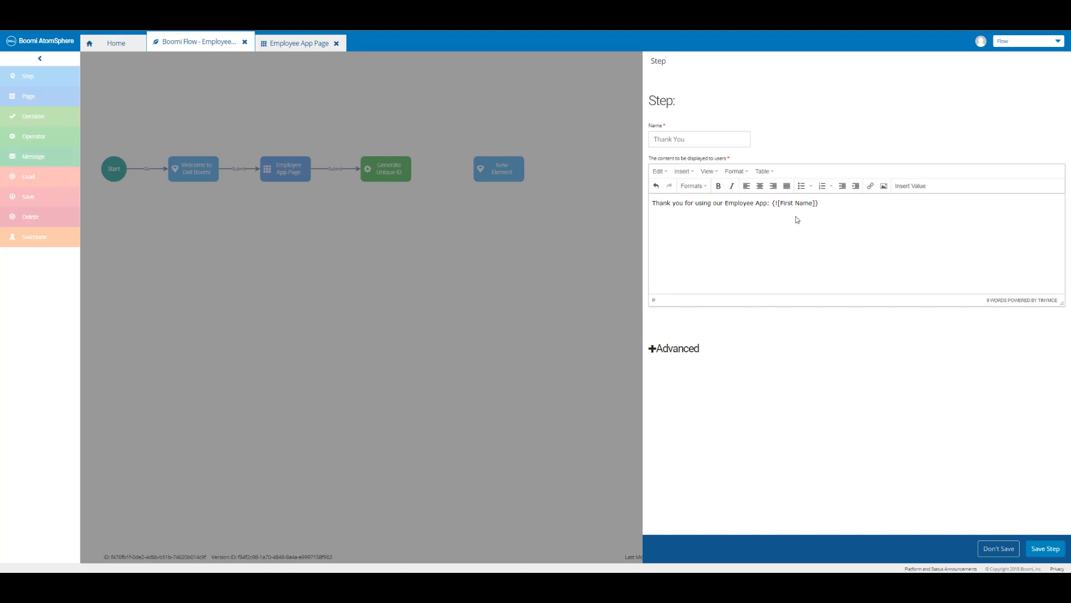
{"action": "left_click", "coordinate": [911, 186]}
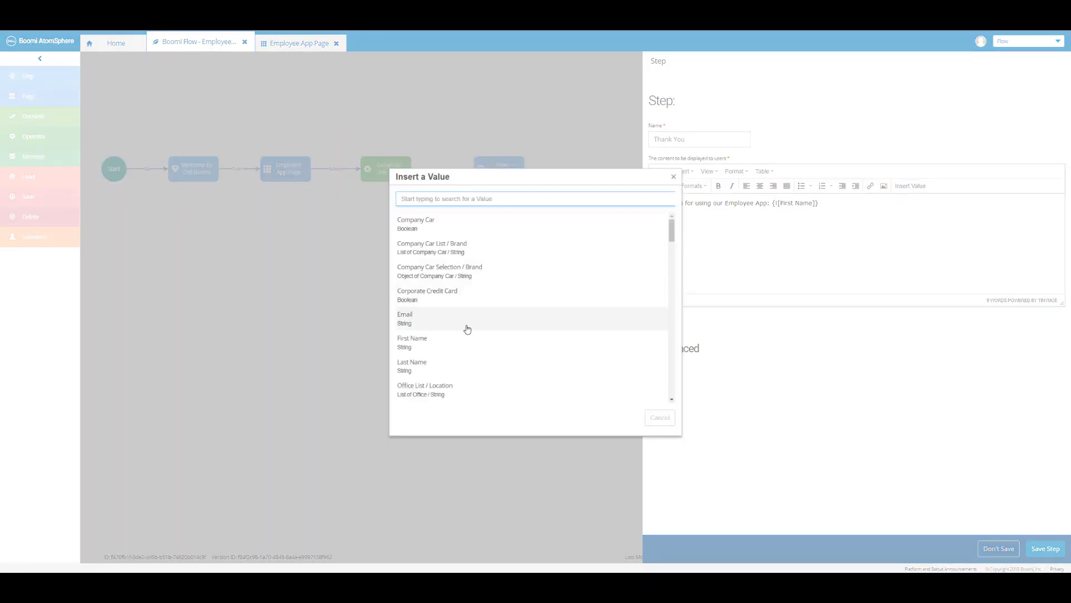
{"action": "left_click", "coordinate": [436, 374]}
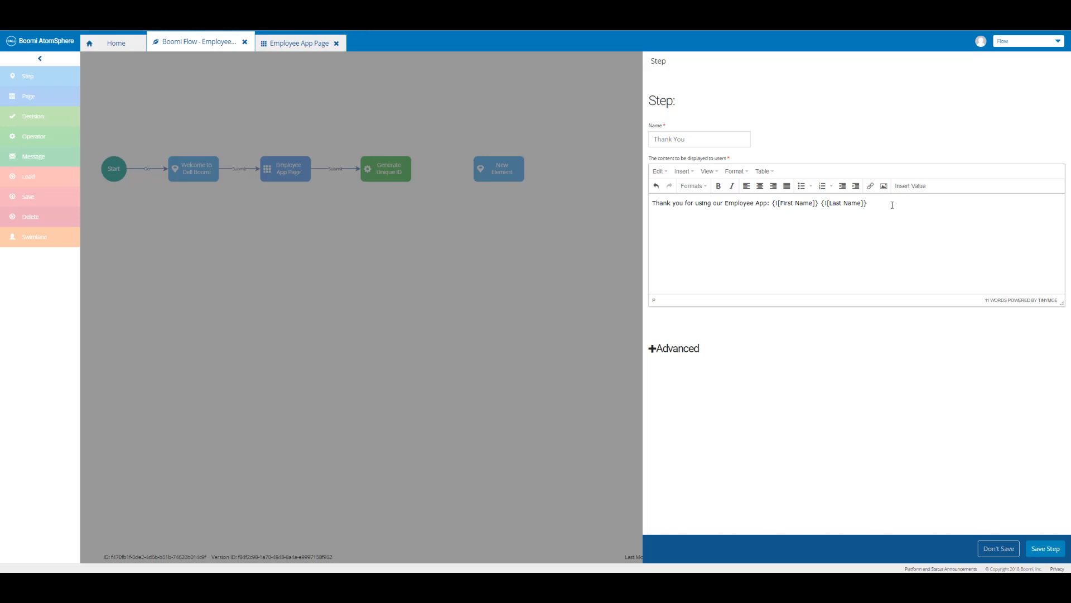
Add label lines for Phone, Email, Office Location, Work Phone, Company Car and Unique PIN, plus a last line "Please use your Unique ID:"
{"action": "type", "text": "Phone:"}
{"action": "key", "text": "Return"}
{"action": "type", "text": "Email:"}
{"action": "key", "text": "Return"}
{"action": "type", "text": "Office Location:"}
{"action": "key", "text": "Return"}
{"action": "type", "text": "Work Phone:"}
{"action": "key", "text": "Return"}
{"action": "type", "text": "Company Car:"}
{"action": "key", "text": "Return"}
{"action": "type", "text": "Unique PIN:"}
{"action": "key", "text": "Return"}
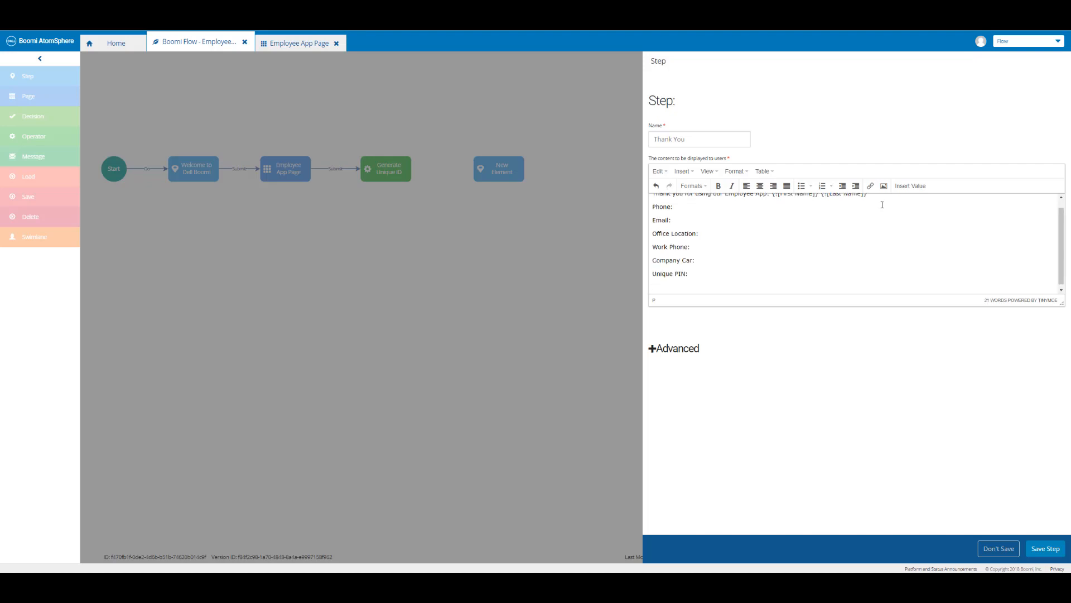
{"action": "type", "text": "Please use your Unique ID:"}
Insert the Phone value after the Phone label and the Email value after the Email label
{"action": "left_click", "coordinate": [906, 192]}
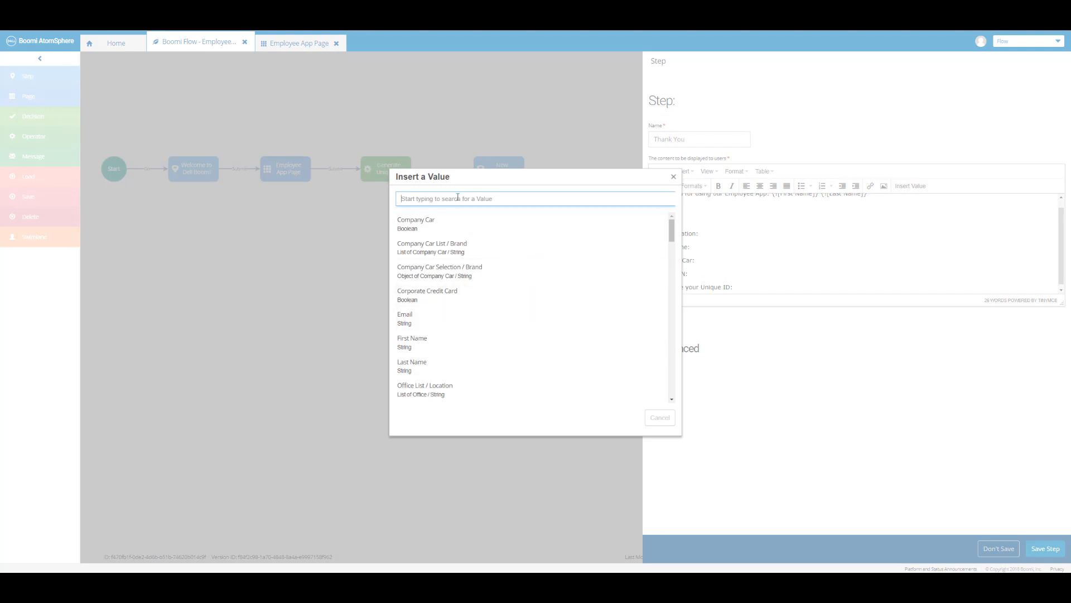
{"action": "type", "text": "phone"}
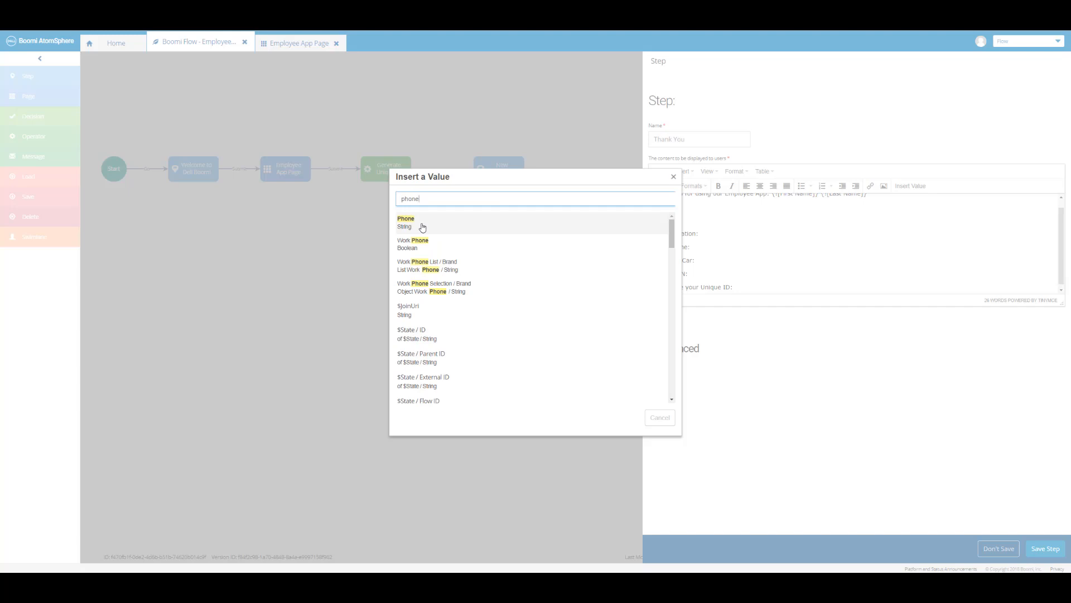
{"action": "left_click", "coordinate": [422, 224]}
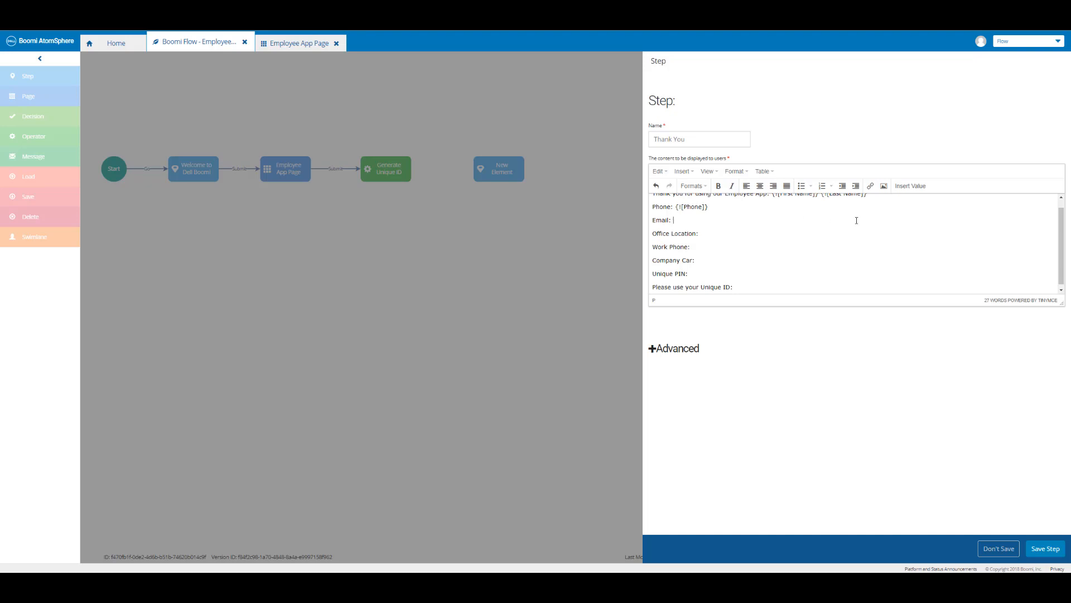
{"action": "left_click", "coordinate": [916, 191]}
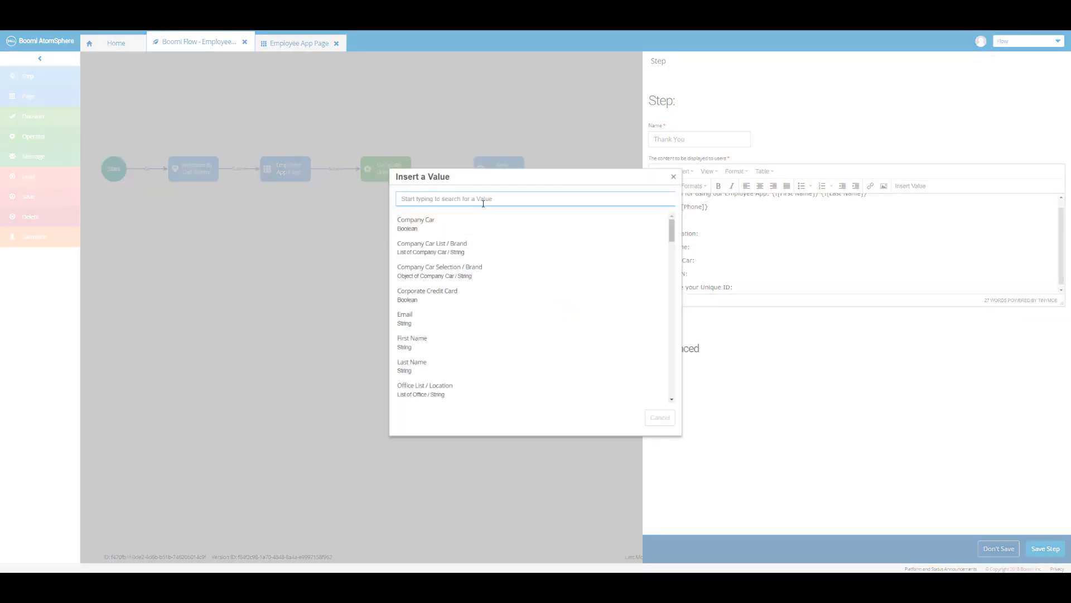
{"action": "left_click", "coordinate": [421, 322]}
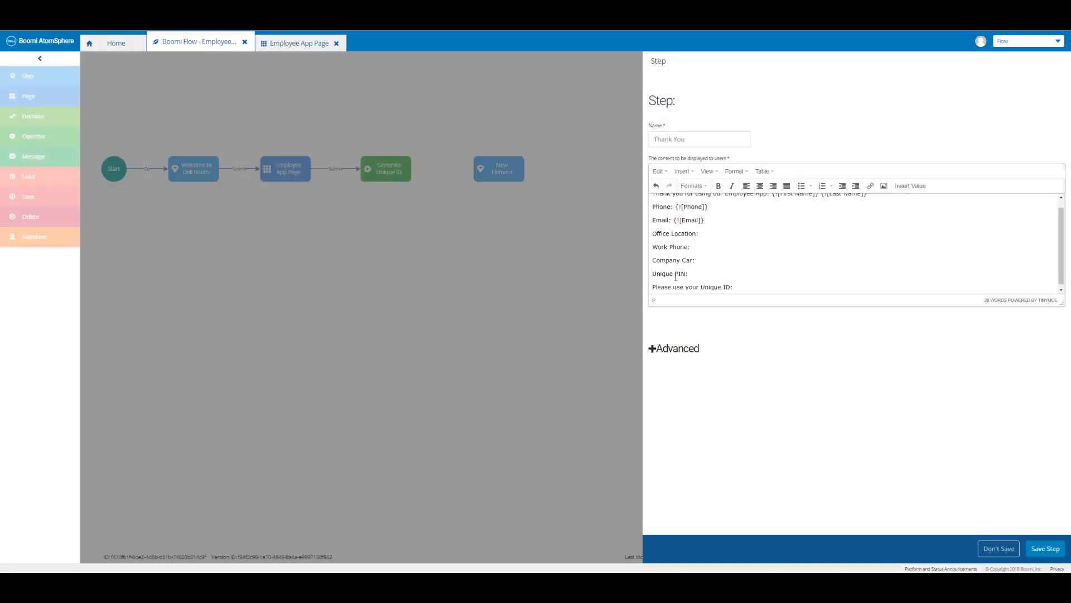
Insert Office Selection / Location after the Office Location label and Work Phone Selection / Brand after the Work Phone label
{"action": "left_click", "coordinate": [703, 235]}
{"action": "left_click", "coordinate": [910, 186]}
{"action": "type", "text": "office"}
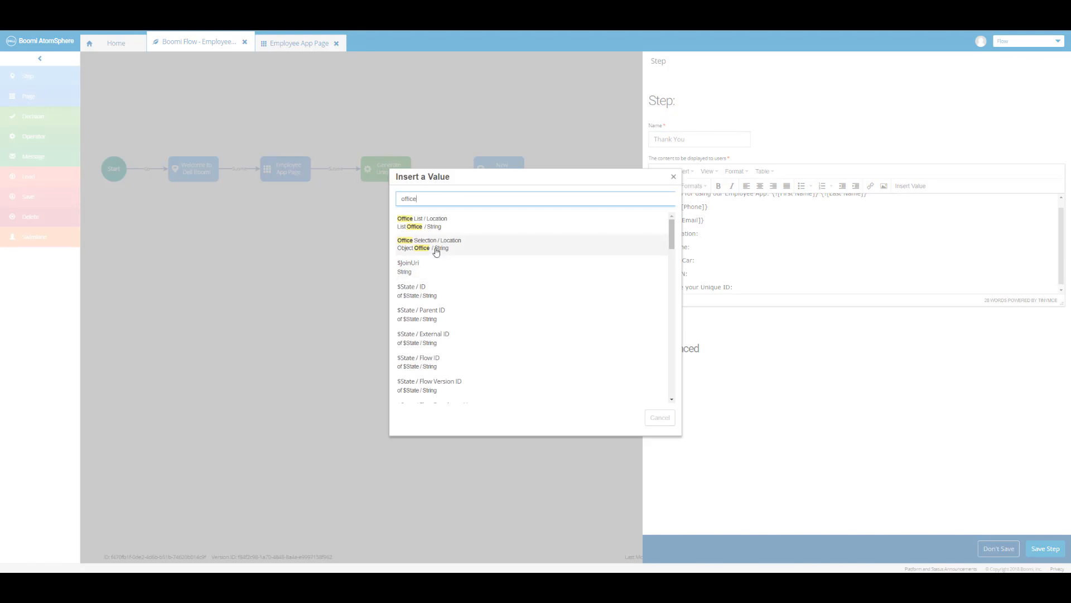
{"action": "left_click", "coordinate": [437, 251]}
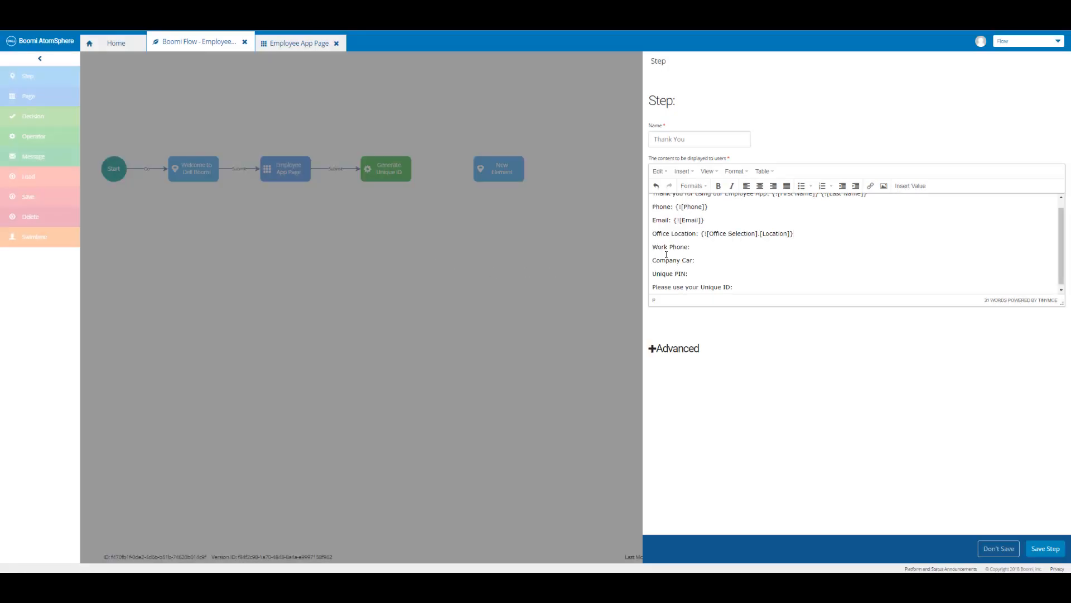
{"action": "left_click", "coordinate": [908, 190]}
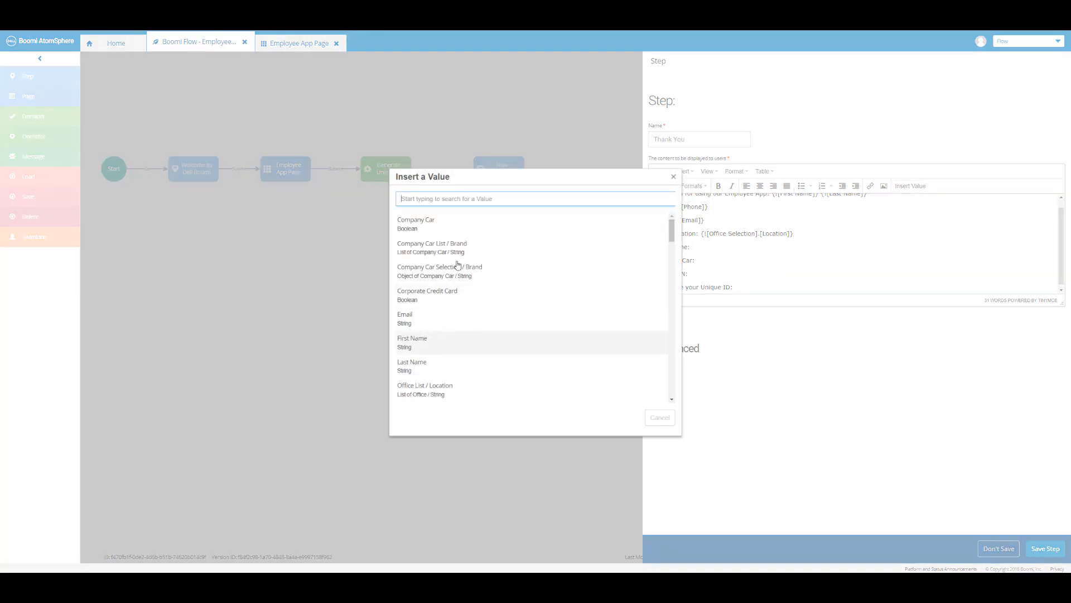
{"action": "type", "text": "work"}
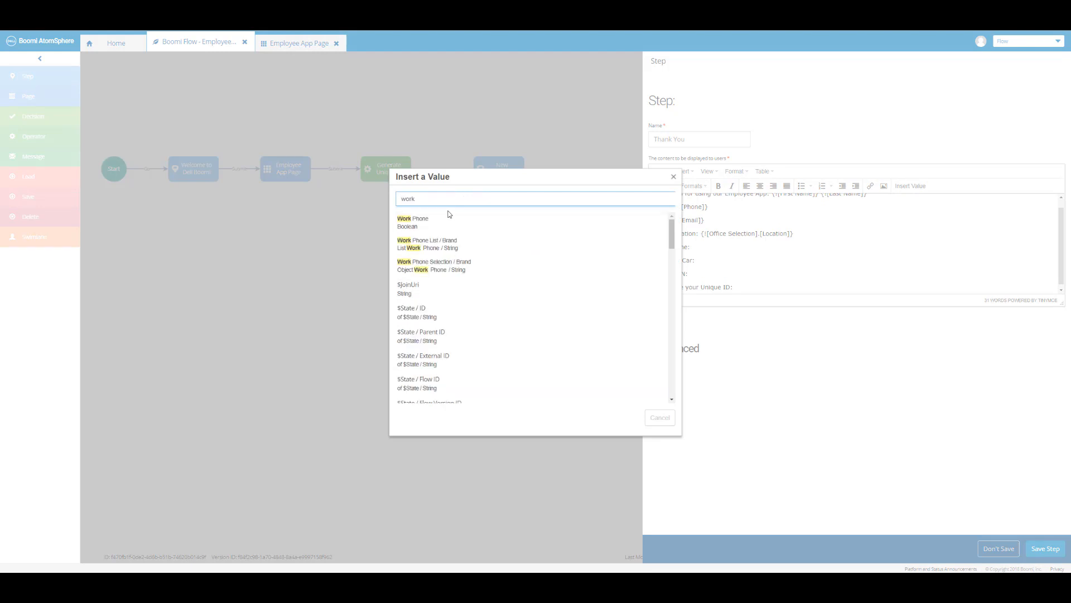
{"action": "left_click", "coordinate": [442, 268]}
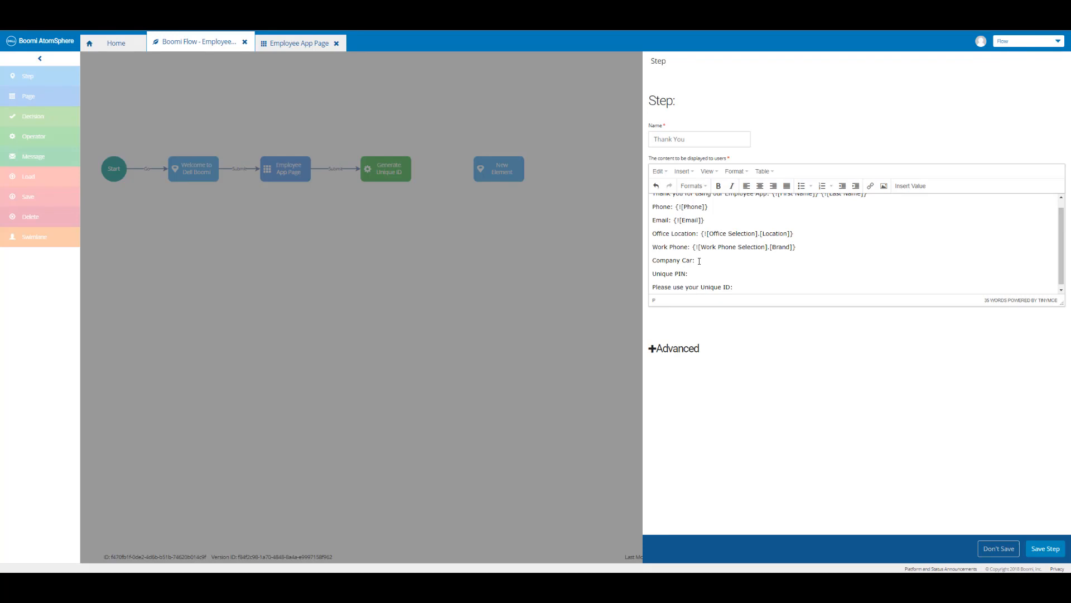
Insert Company Car Selection / Brand after the Company Car label and the Unique PIN value after the Unique PIN label
{"action": "left_click", "coordinate": [910, 186]}
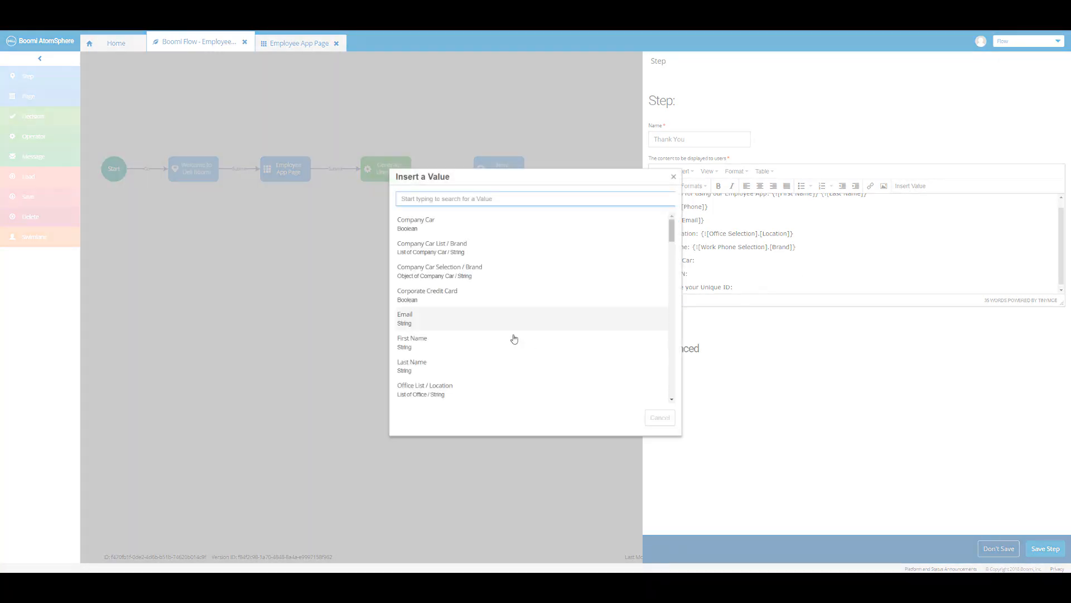
{"action": "type", "text": "car"}
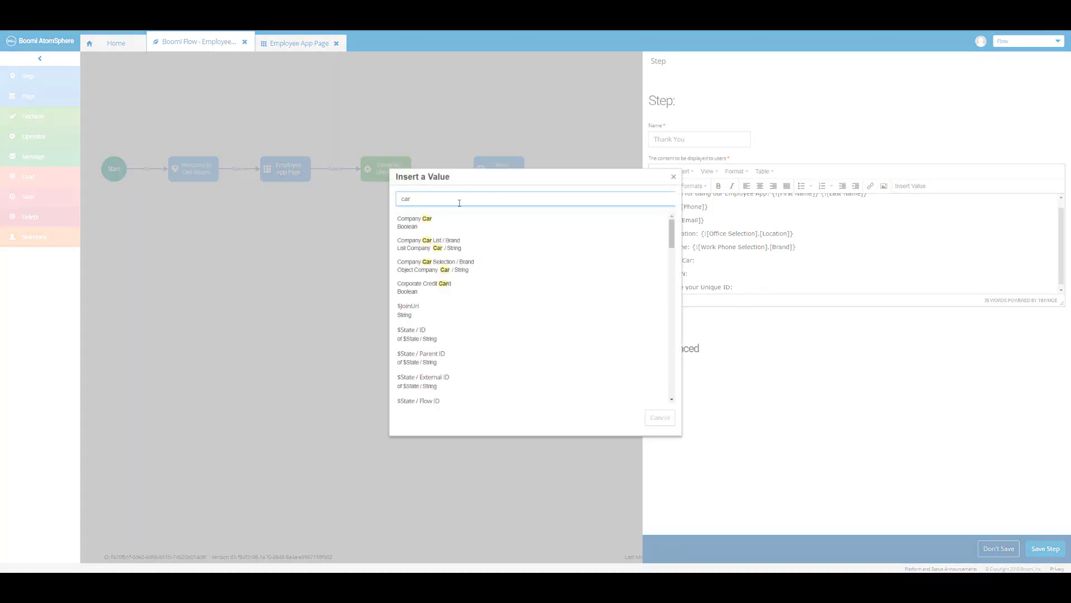
{"action": "left_click", "coordinate": [441, 266]}
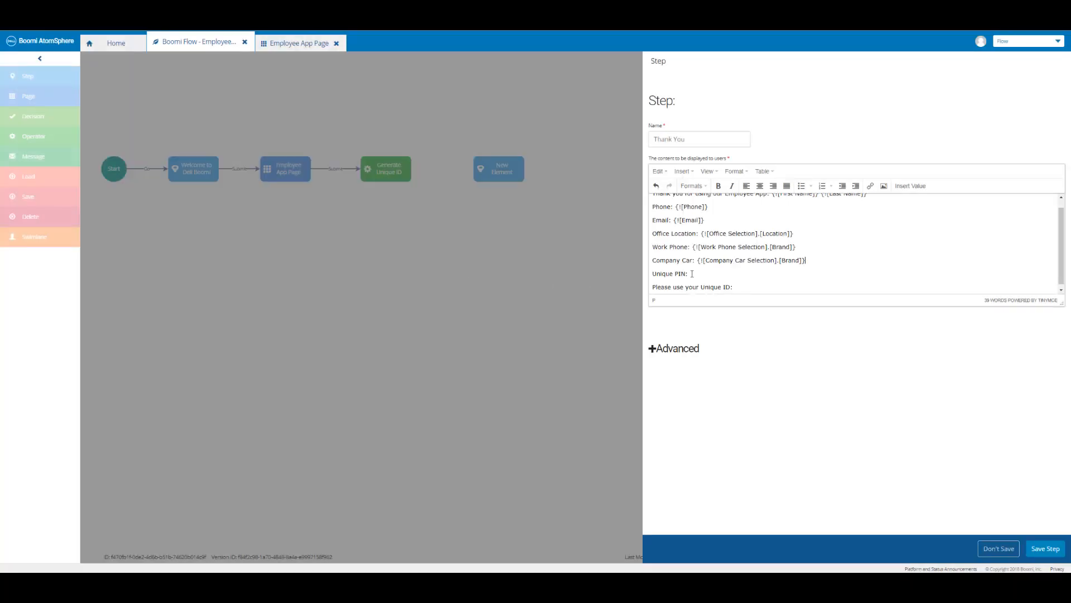
{"action": "left_click", "coordinate": [910, 186]}
{"action": "type", "text": "unique"}
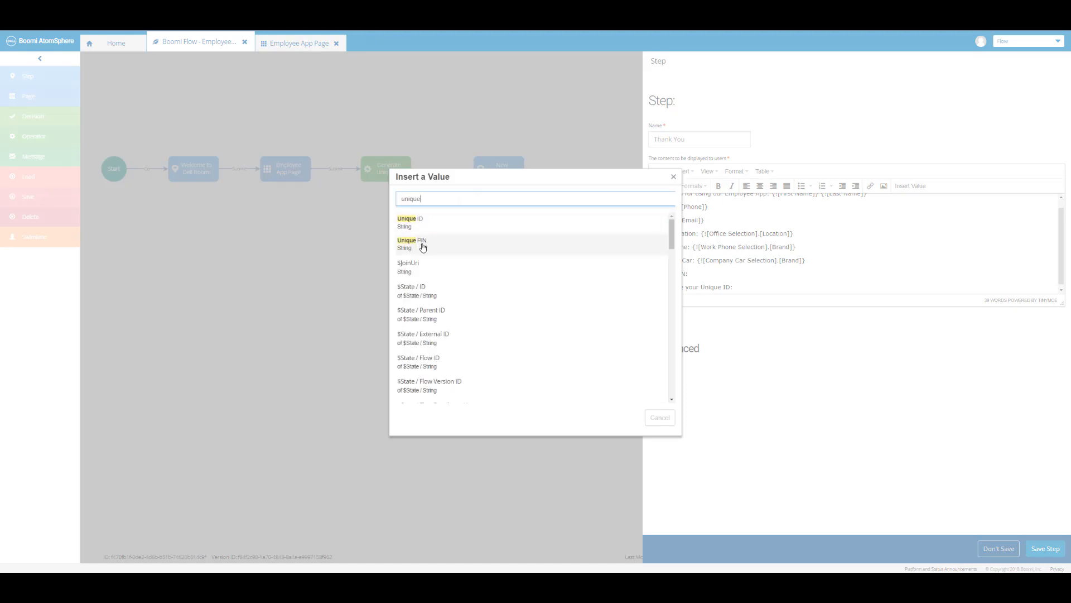
{"action": "left_click", "coordinate": [422, 247]}
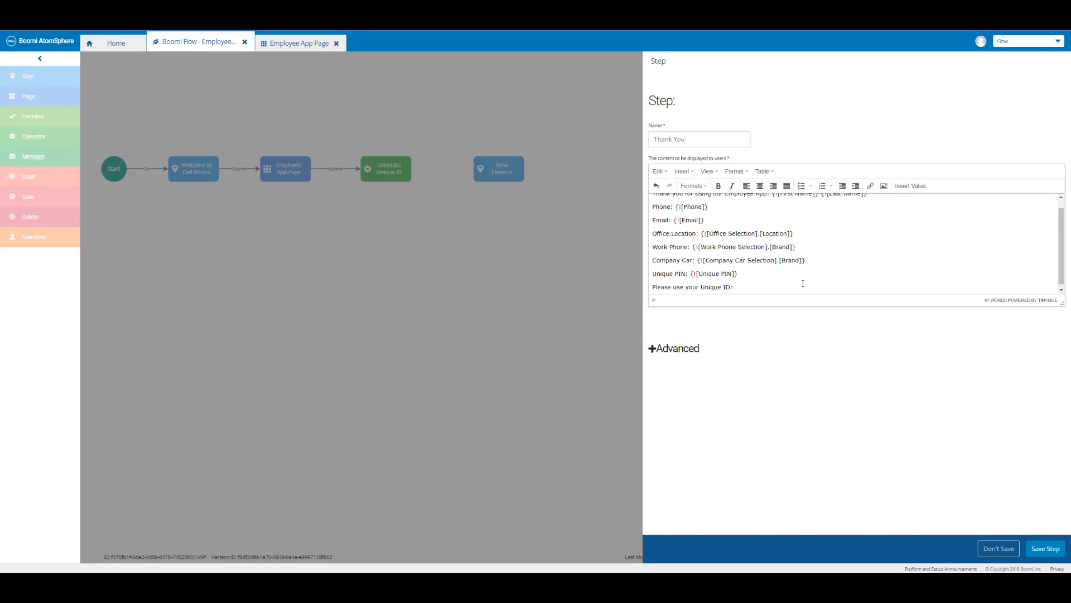
Insert the Unique ID value in the last line and continue it with "as reference to check the status of your request."
{"action": "left_click", "coordinate": [907, 188]}
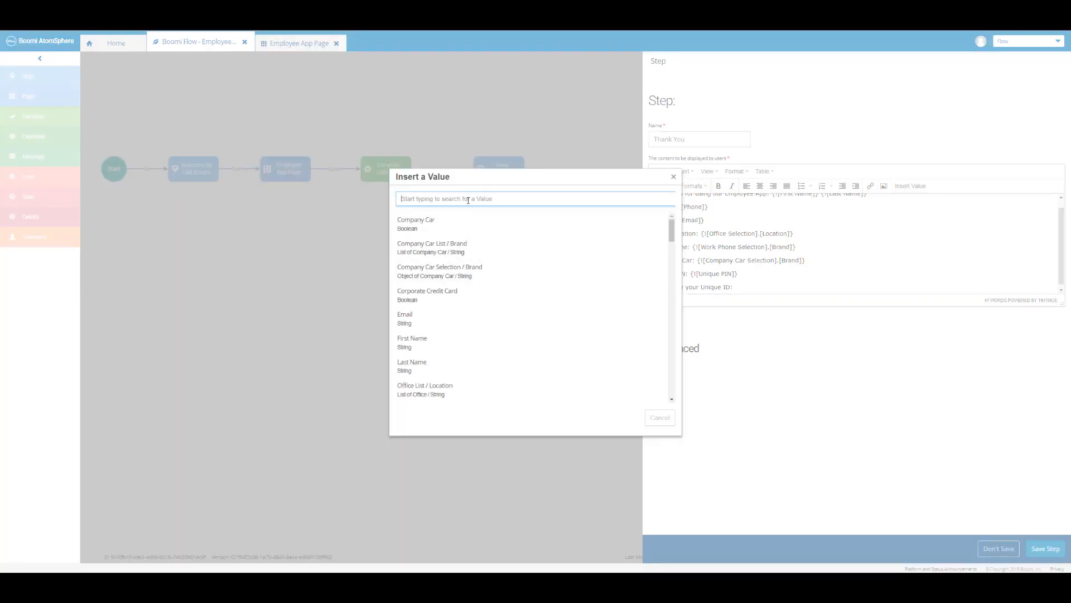
{"action": "type", "text": "ID"}
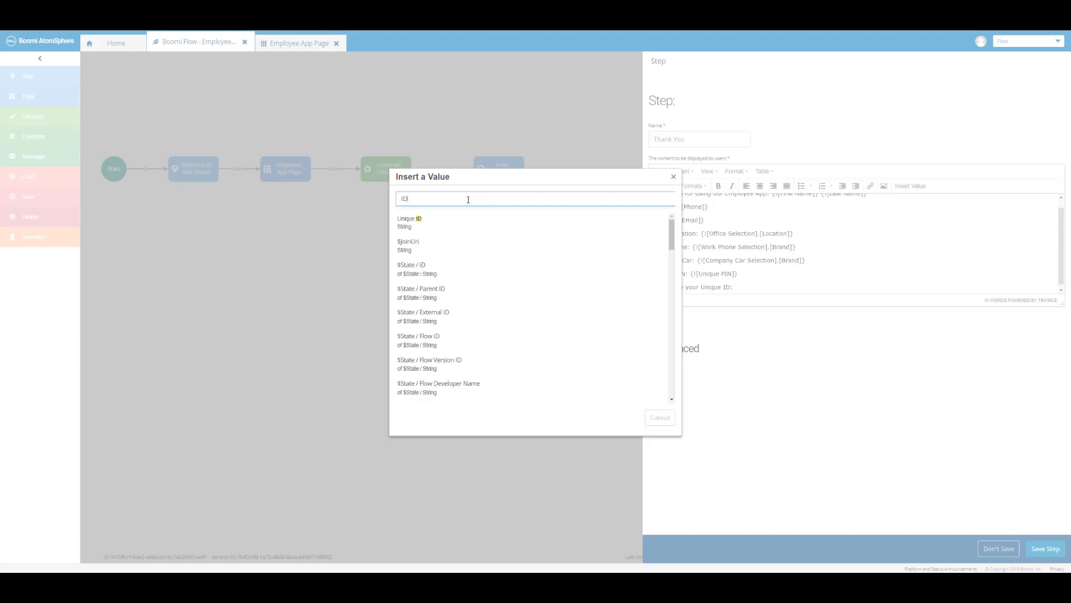
{"action": "left_click", "coordinate": [424, 224]}
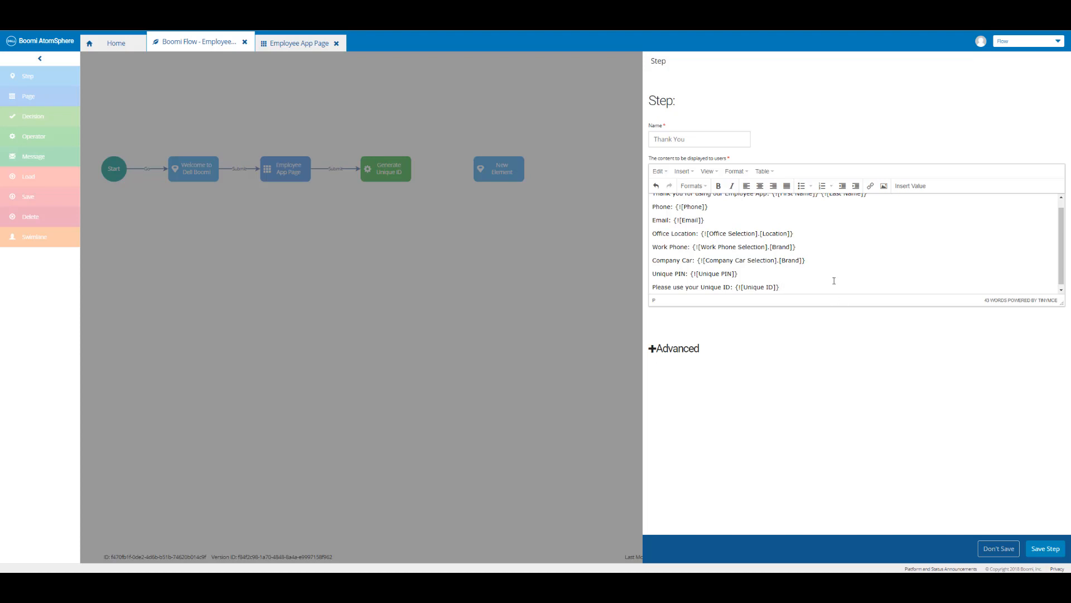
{"action": "type", "text": "as reference to check the status of your request."}
Add a closing line reading "Have a great day!" and save the step
{"action": "key", "text": "Return"}
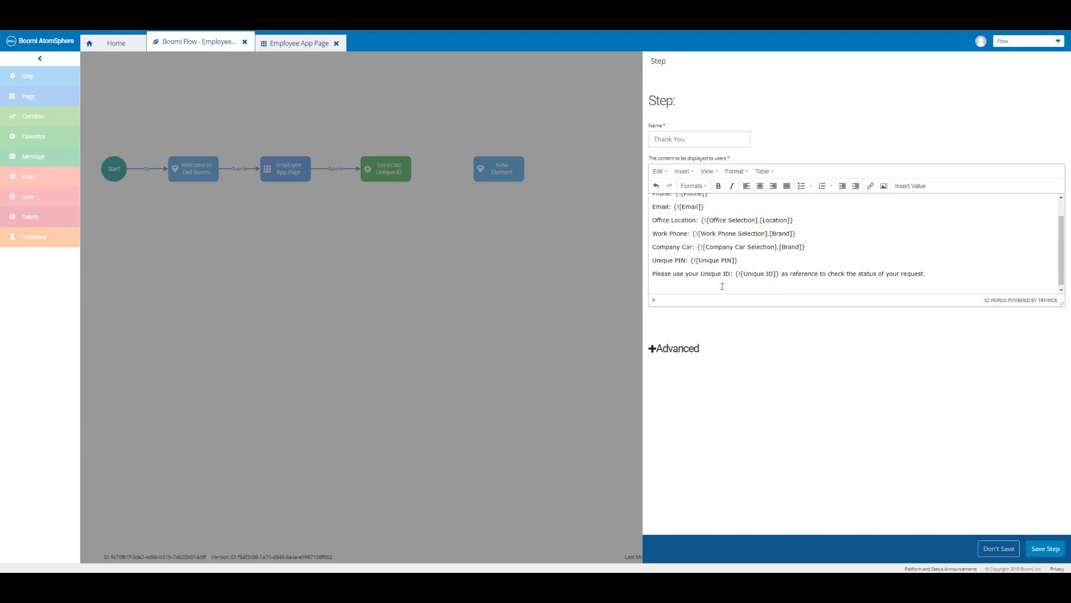
{"action": "type", "text": "Have a great day!"}
{"action": "left_click", "coordinate": [1046, 548]}
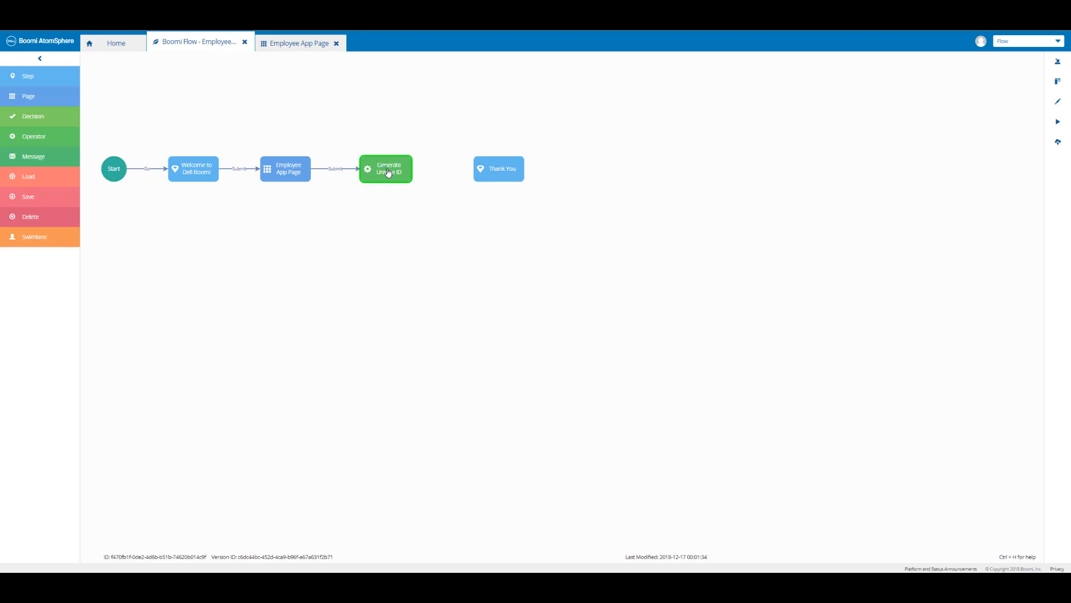
Connect Generate Unique ID to Thank You with an outcome named Submit and save it
{"action": "left_click_drag", "start_coordinate": [389, 173], "coordinate": [494, 169]}
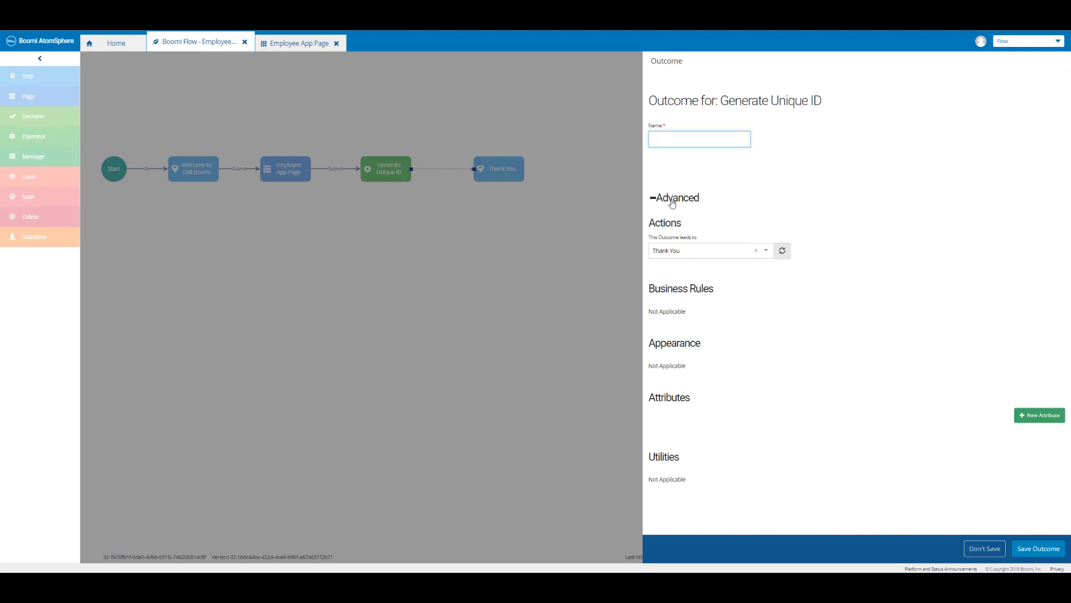
{"action": "type", "text": "Submit"}
{"action": "left_click", "coordinate": [1033, 550]}
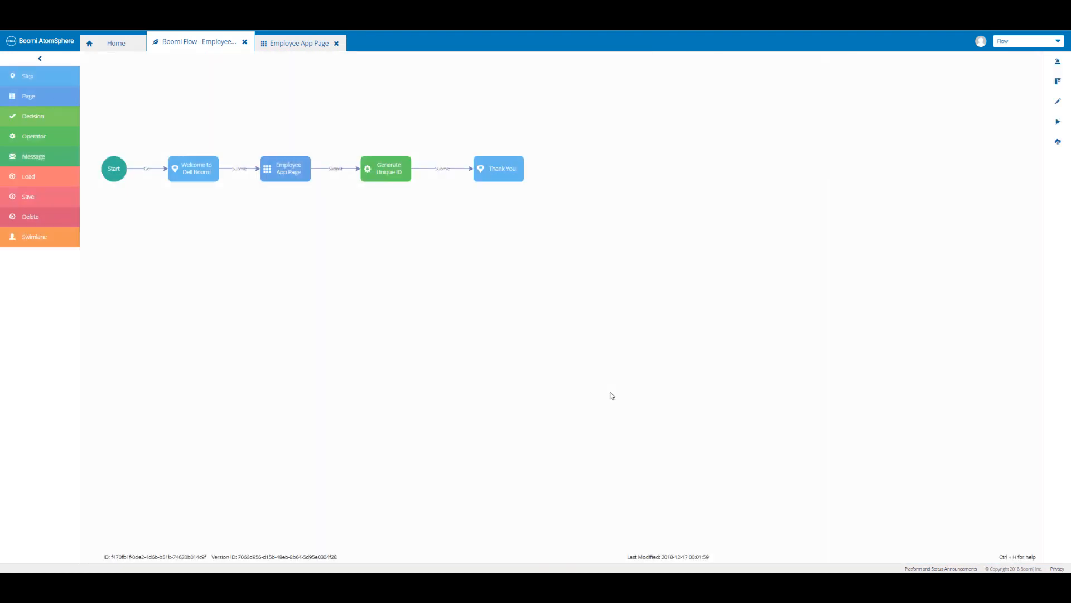
Publish the flow with the version comment "Boomi Flow - Thank you - Step Element"
{"action": "left_click", "coordinate": [1058, 142]}
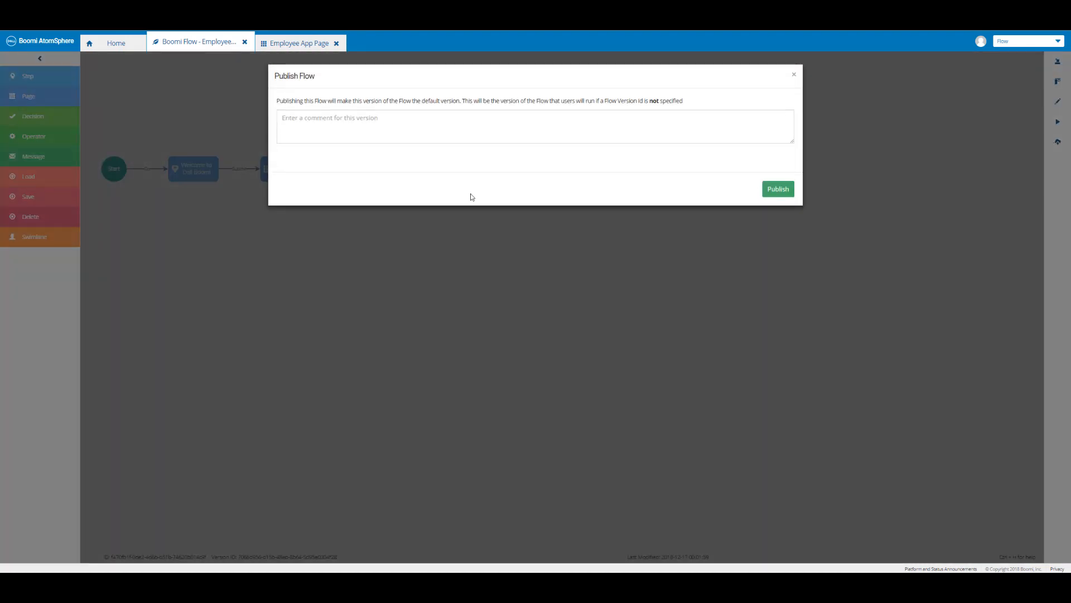
{"action": "left_click", "coordinate": [354, 118]}
{"action": "type", "text": "Boomi Flow - Thank you - Step Element"}
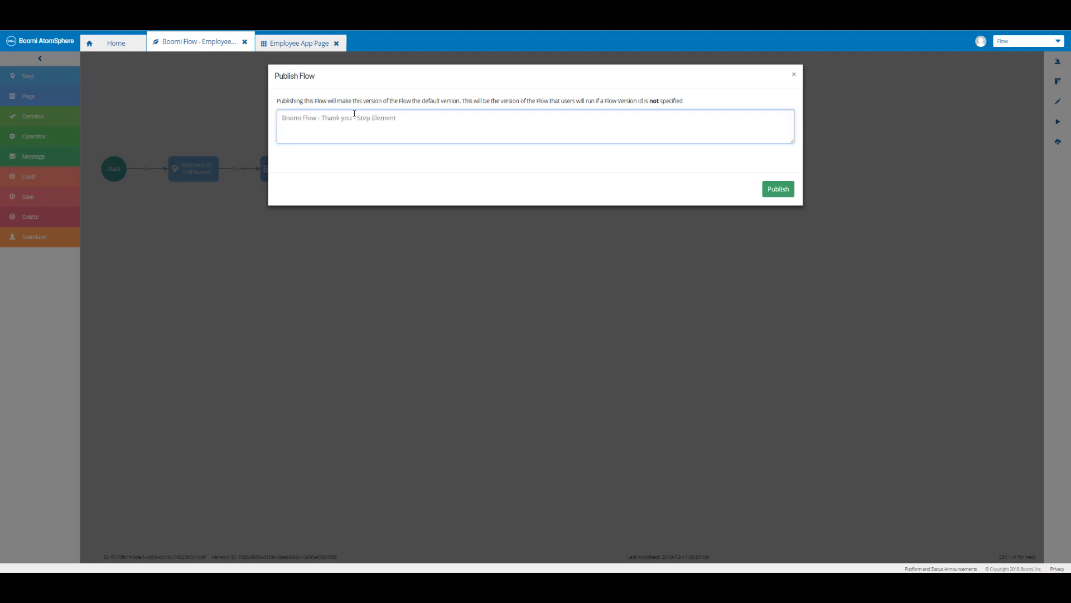
{"action": "left_click", "coordinate": [779, 190]}
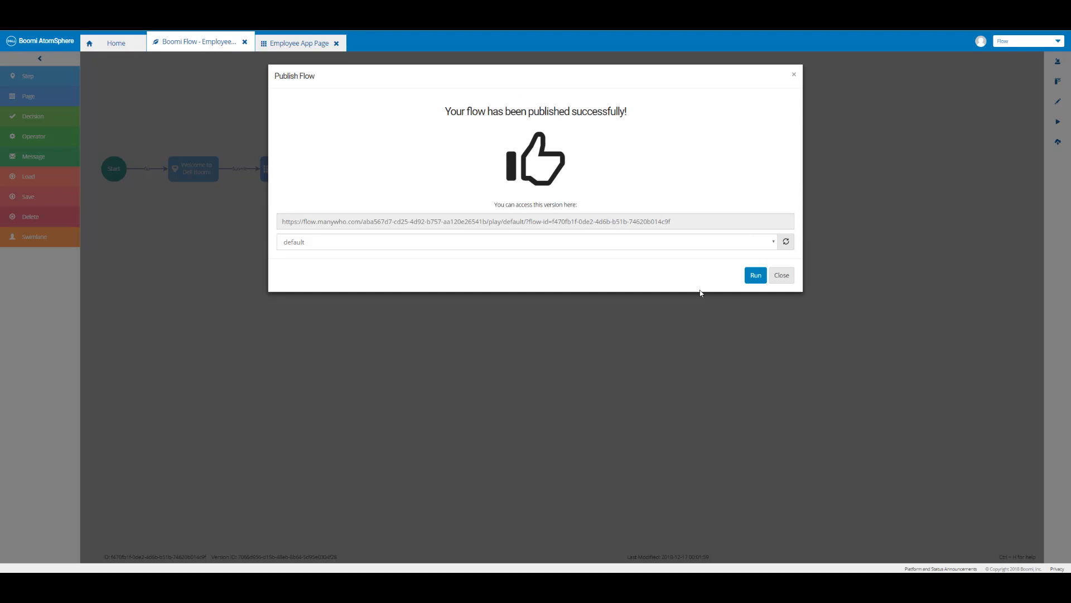
Run the published flow, get started from the welcome page, and submit the completed employee form
{"action": "left_click", "coordinate": [755, 276]}
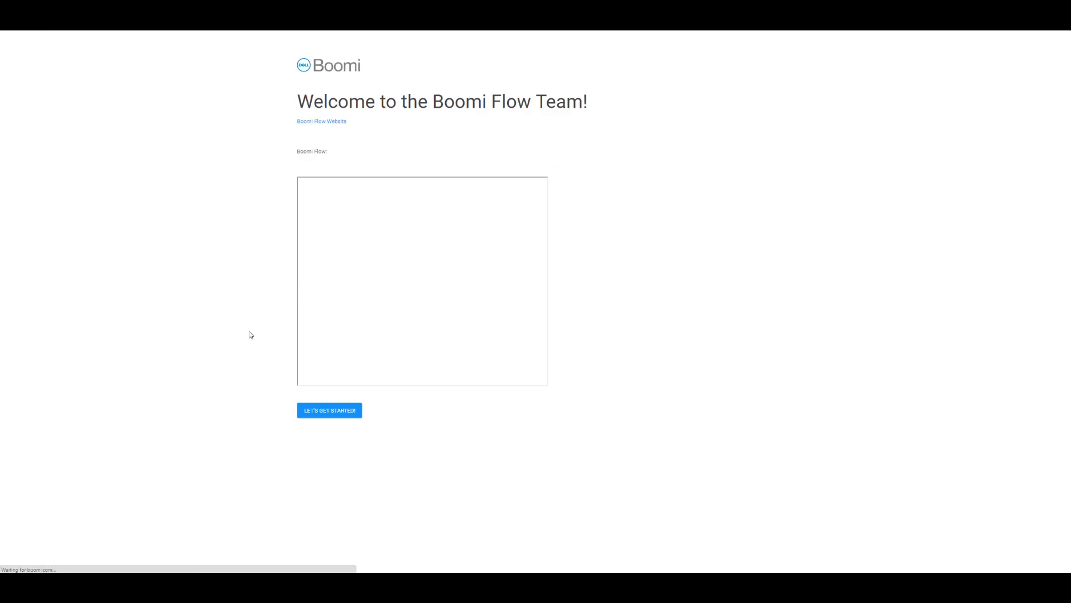
{"action": "left_click", "coordinate": [329, 414]}
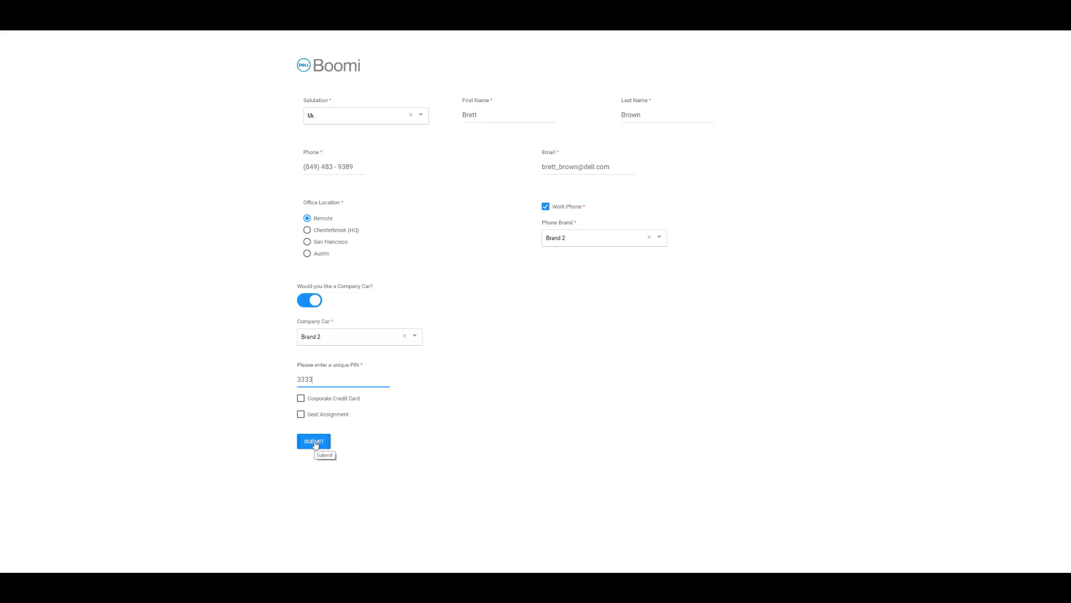
{"action": "left_click", "coordinate": [315, 441]}
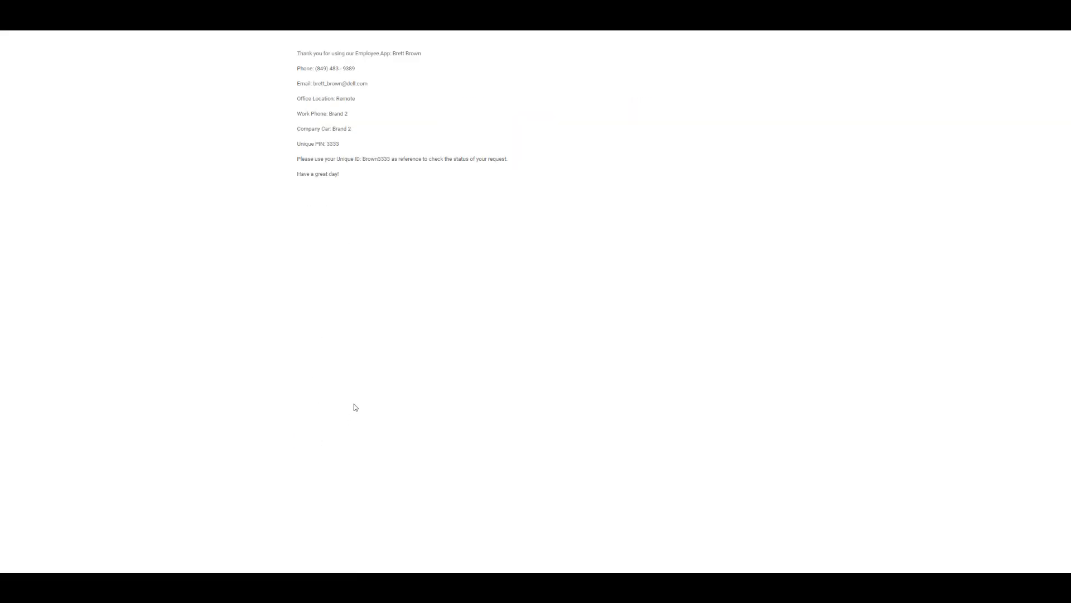